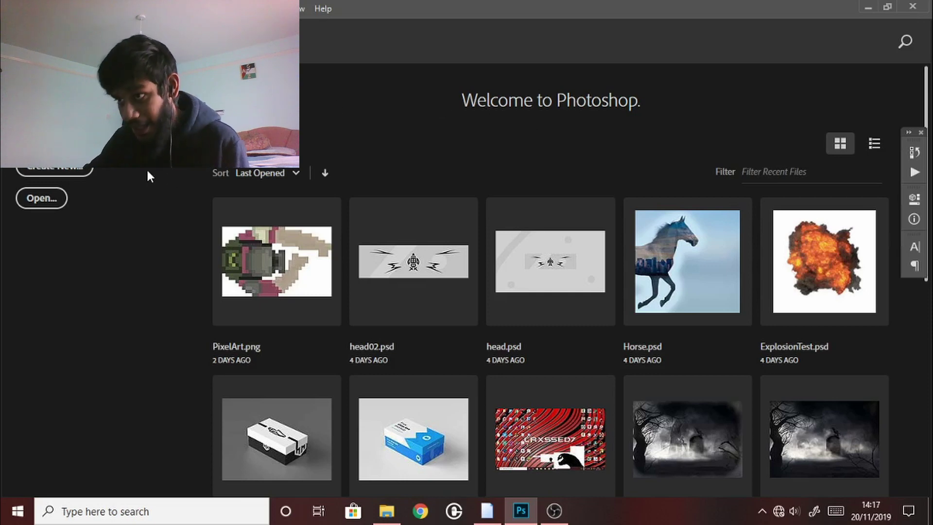
Create a new 2560 × 1440 px document at 72 pixels/inch with a white background and place the barcode image in it.
key("ctrl+n")
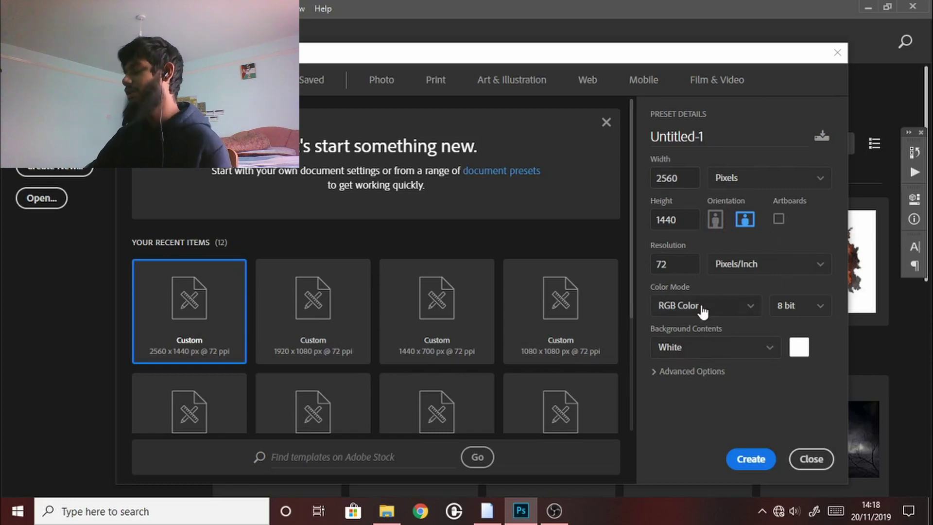
left_click(746, 458)
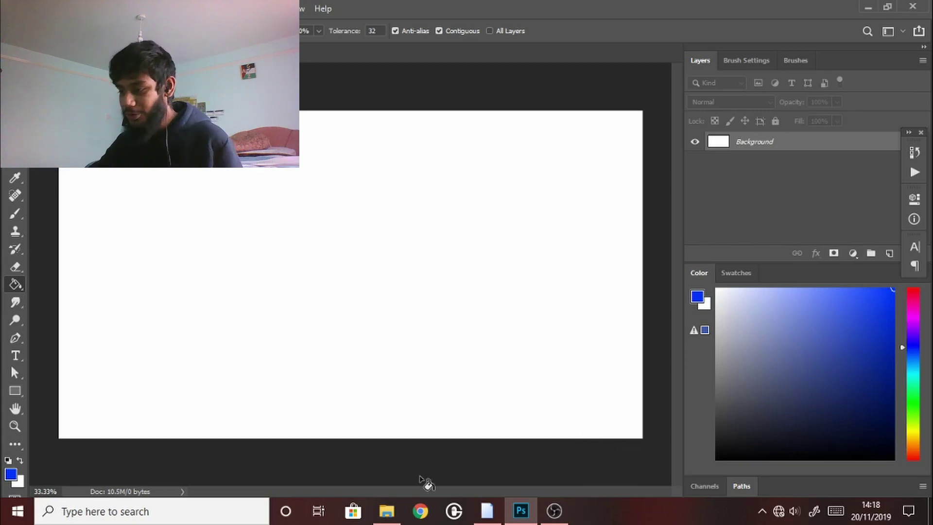
left_click(386, 511)
left_click_drag(790, 280, 153, 329)
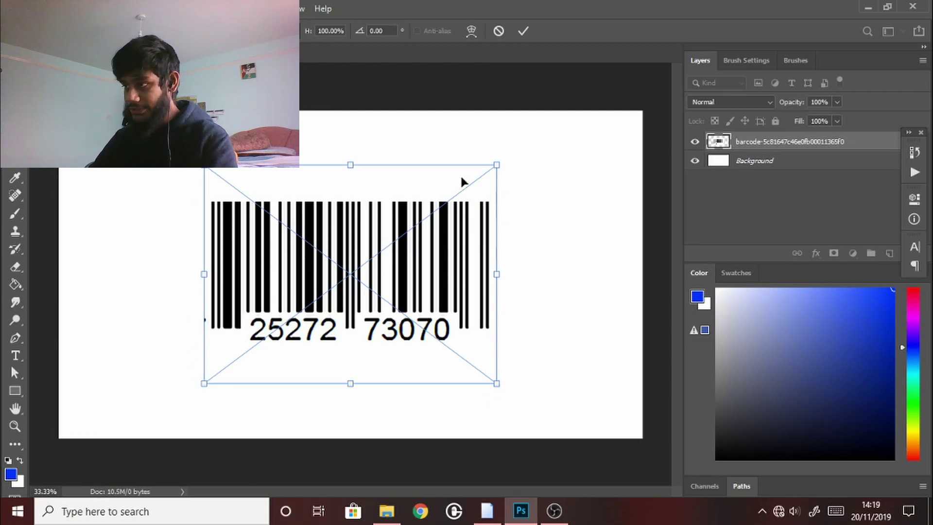
Scale the placed barcode up proportionally to about 204% so it spans the full canvas width.
left_click_drag(497, 164, 590, 96)
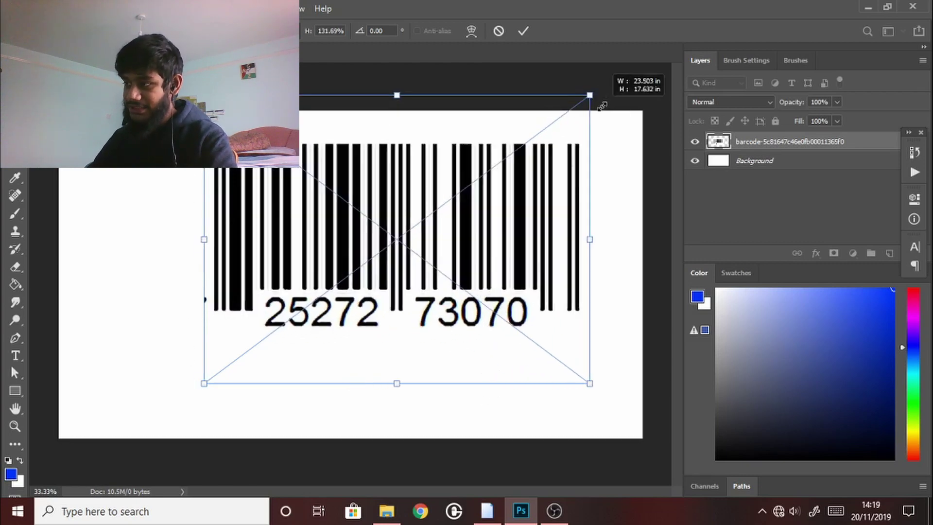
left_click_drag(202, 387, 34, 472)
left_click_drag(591, 99, 652, 50)
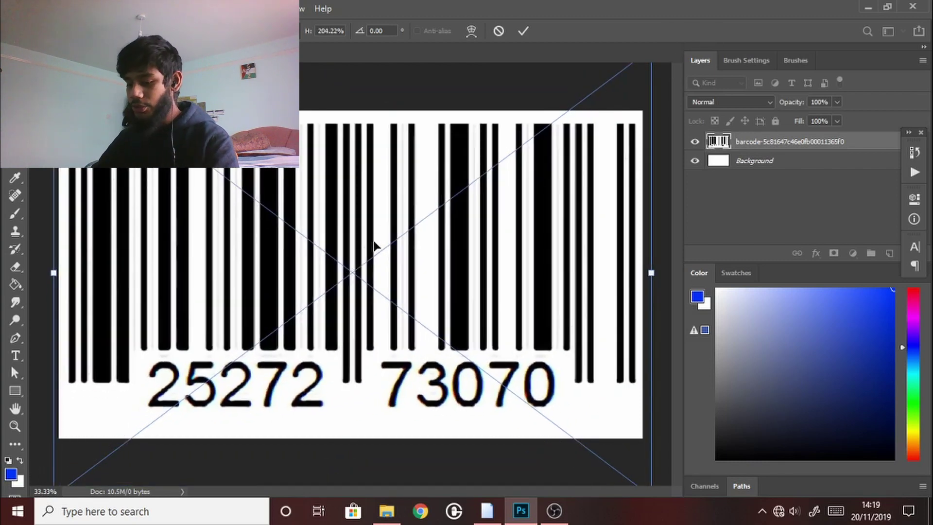
Stretch the barcode vertically to about 263% height, position it so it covers the canvas from edge to edge, and apply the transform.
key("ctrl+0")
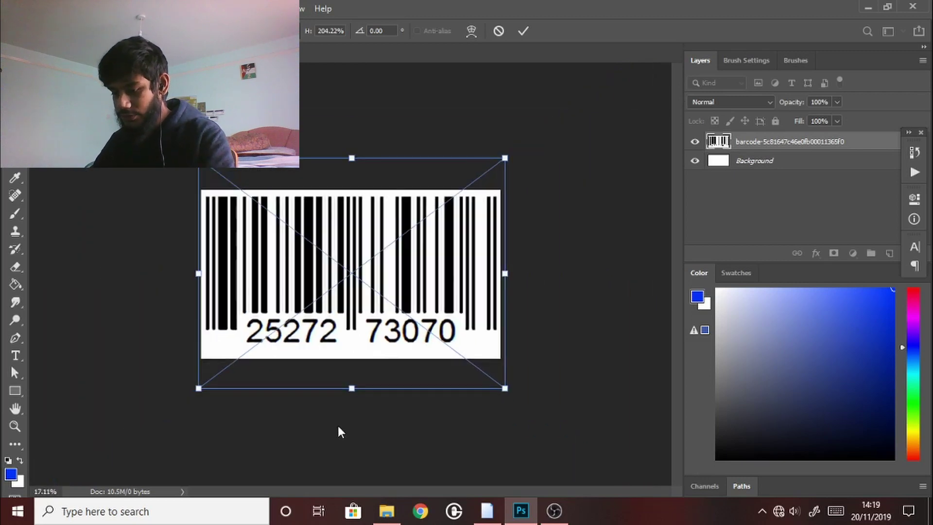
left_click_drag(352, 391, 352, 467)
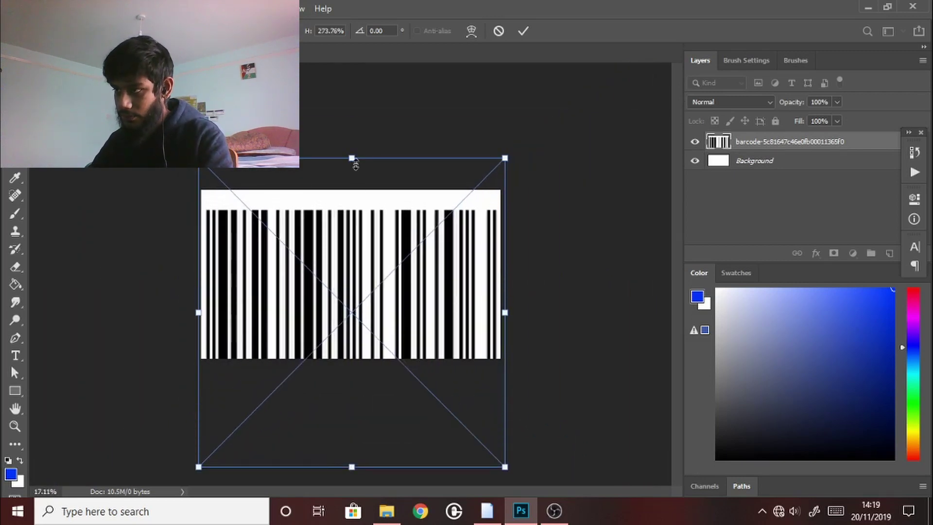
left_click_drag(351, 159, 351, 110)
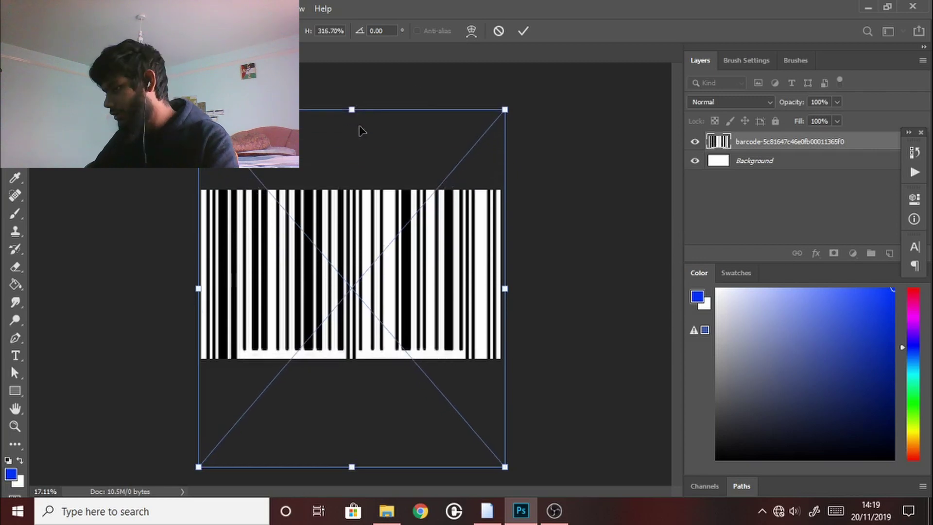
mouse_move(394, 279)
left_mouse_down()
mouse_move(402, 299)
mouse_move(404, 280)
mouse_move(399, 298)
left_mouse_up()
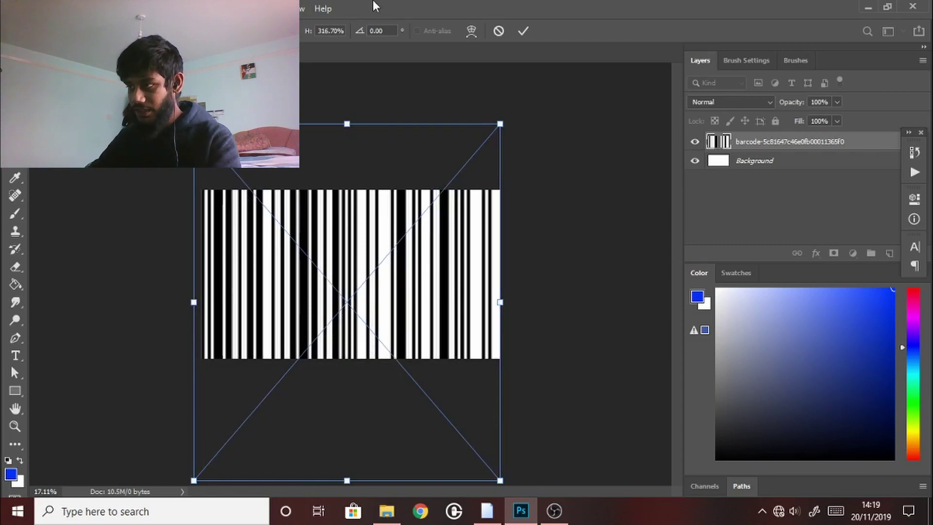
mouse_move(349, 115)
left_mouse_down()
mouse_move(350, 141)
mouse_move(352, 117)
mouse_move(354, 127)
left_mouse_up()
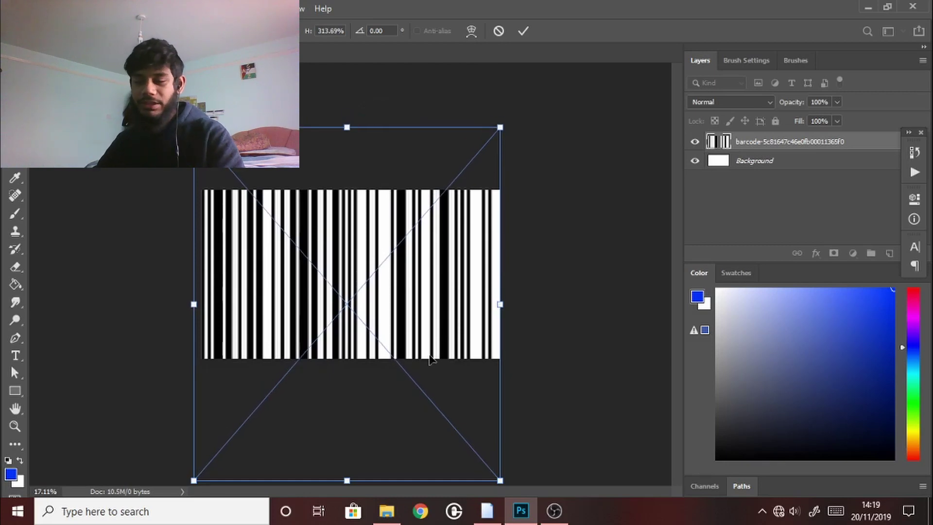
left_click_drag(347, 480, 349, 446)
left_click_drag(347, 128, 348, 149)
mouse_move(391, 297)
left_mouse_down()
mouse_move(391, 272)
mouse_move(392, 281)
left_mouse_up()
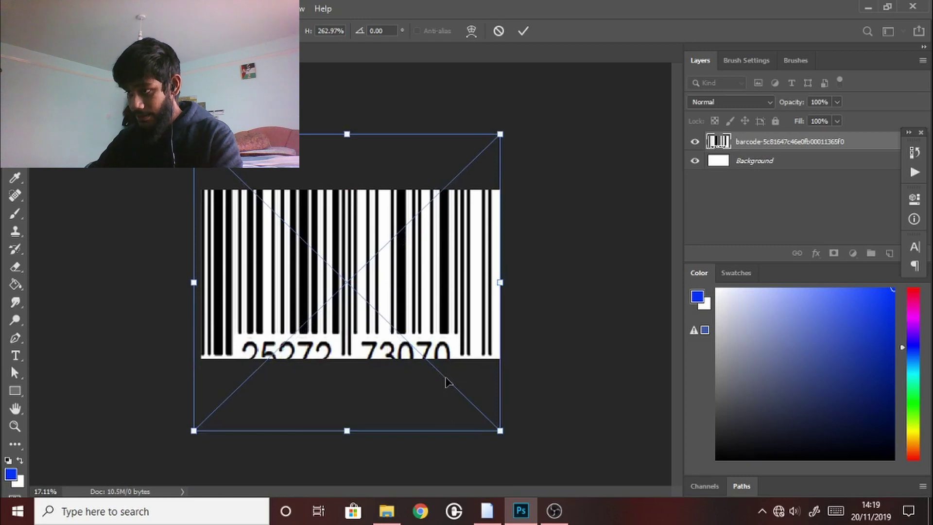
key("g")
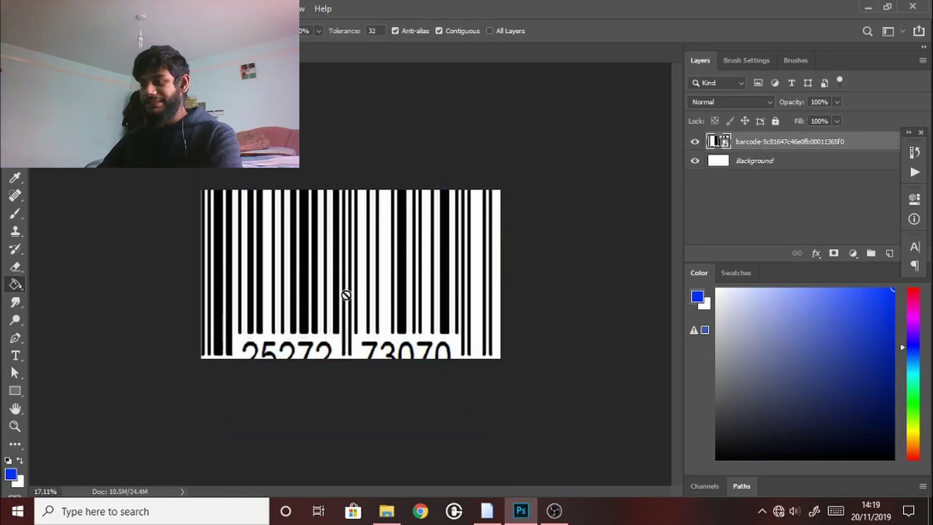
Select the white area between the barcode's bars with the Magic Wand at tolerance 32.
key("ctrl+plus")
key("ctrl+plus")
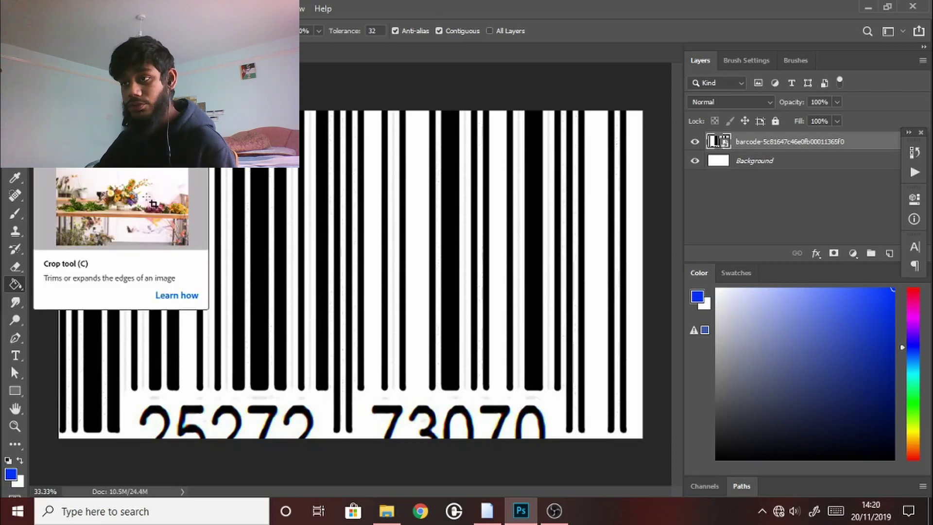
key("w")
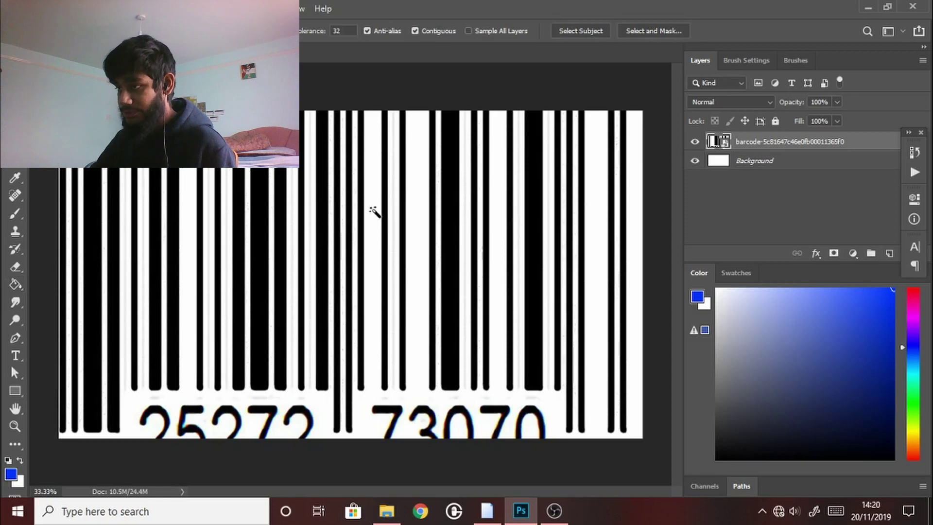
left_click(375, 208)
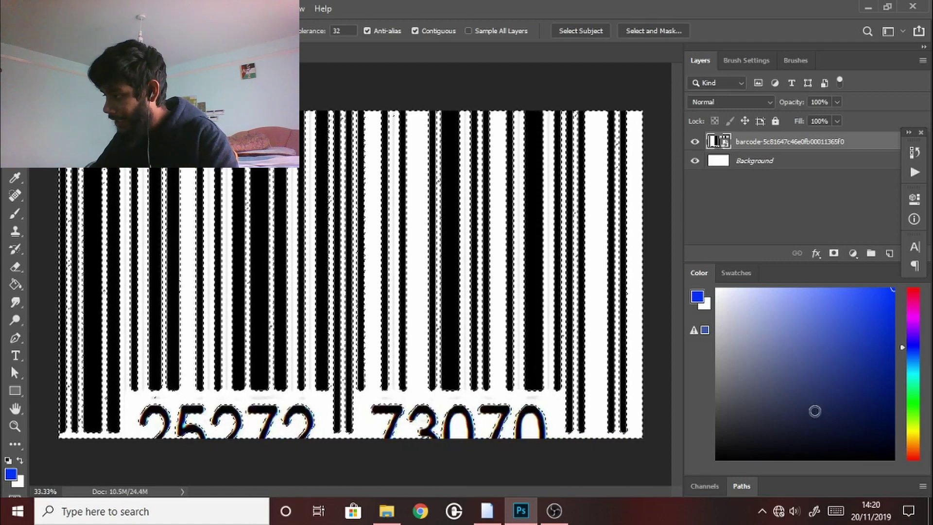
Fill the selected white area with bright yellow using the Paint Bucket, rasterizing the barcode smart object.
left_click_drag(915, 353, 912, 297)
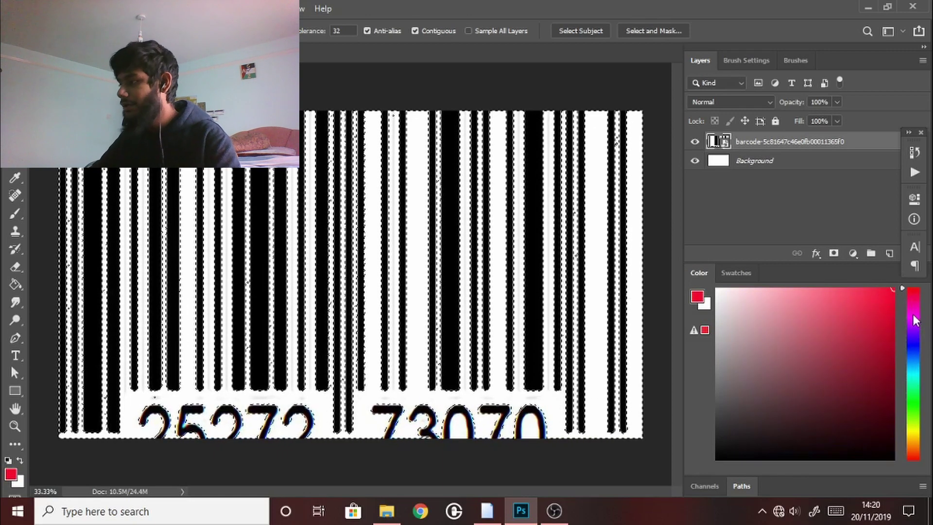
left_click_drag(917, 303, 929, 433)
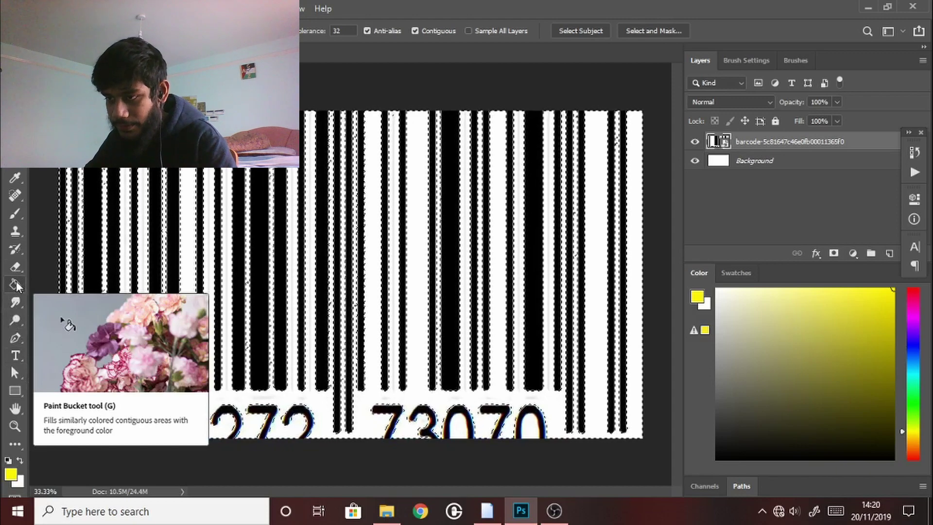
left_click(16, 286)
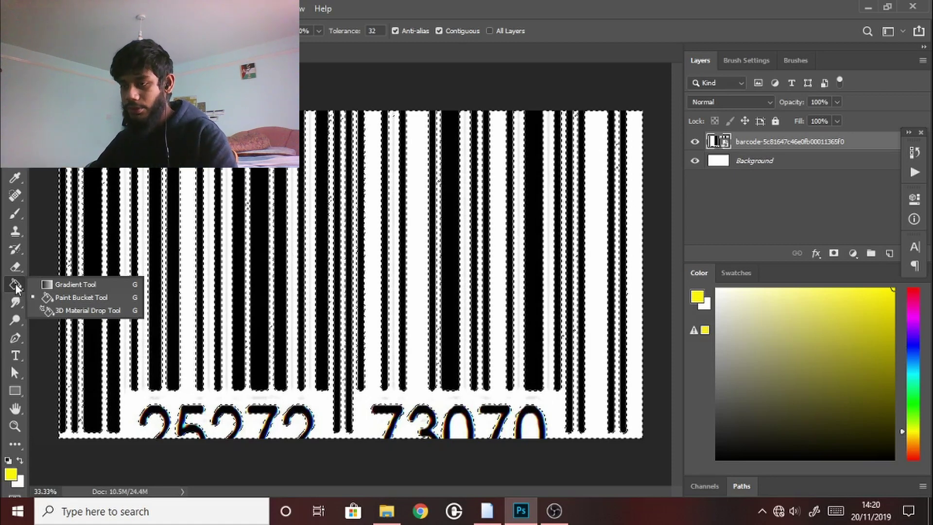
left_click(69, 297)
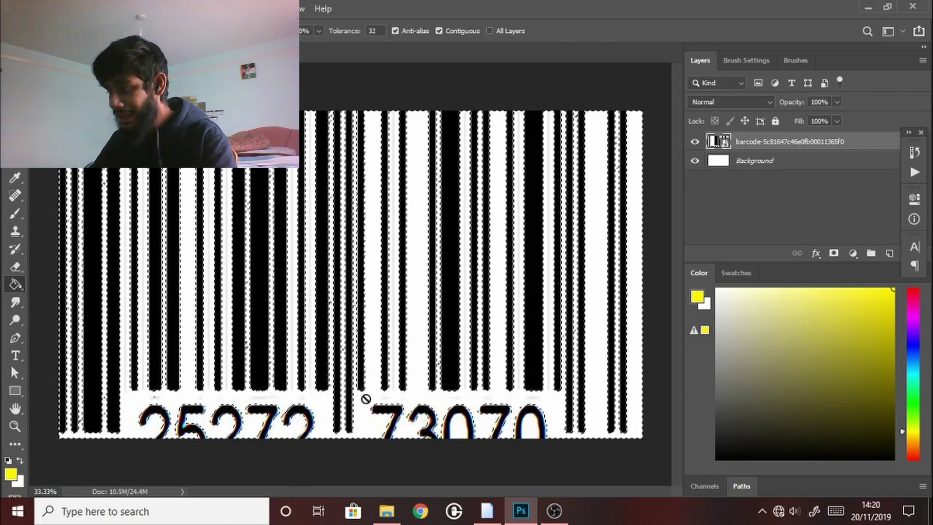
left_click(421, 282)
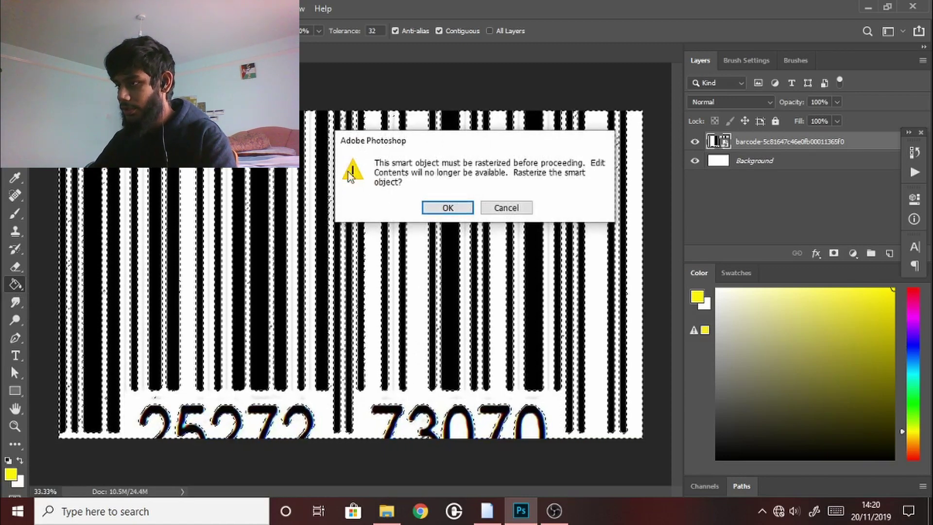
left_click(464, 207)
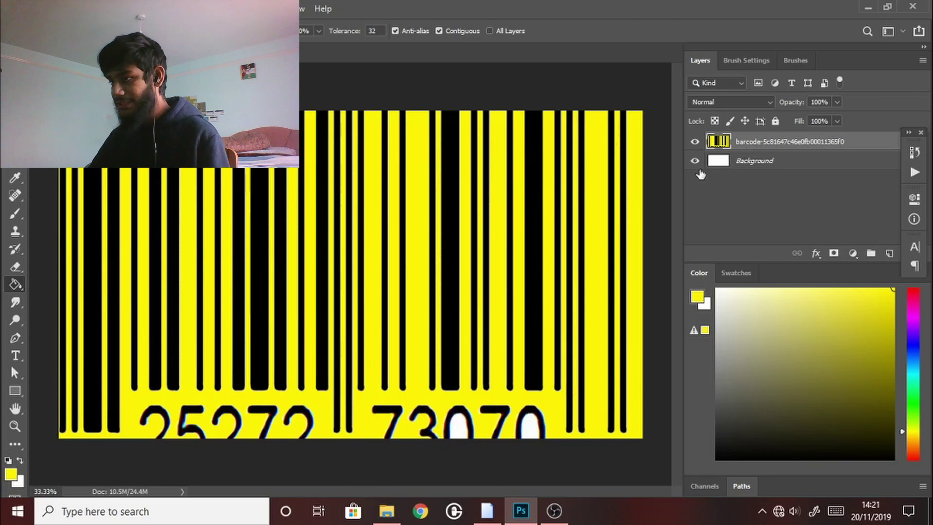
Rename the barcode image layer to "Barcode".
double_click(775, 147)
type("Barcode")
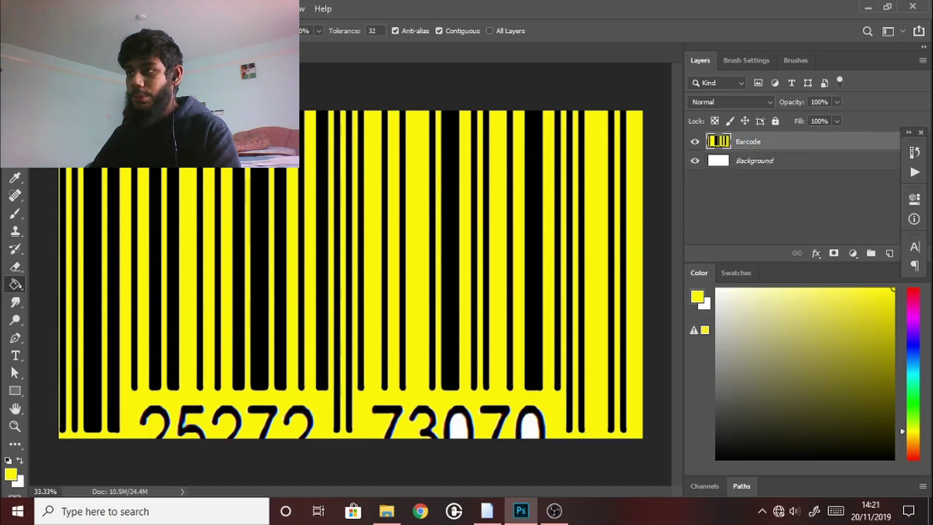
Open the Liquify filter on the Barcode layer and set the brush size to 1000.
key("alt+t")
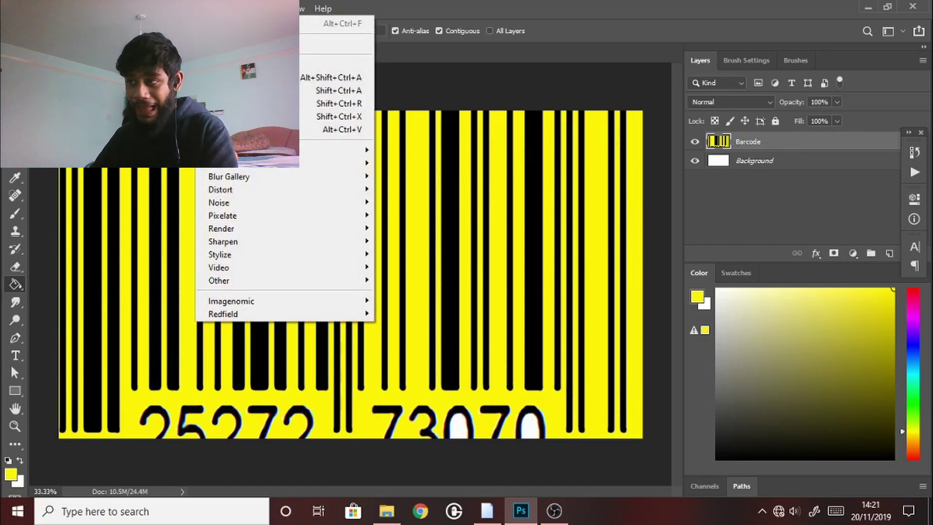
left_click(272, 117)
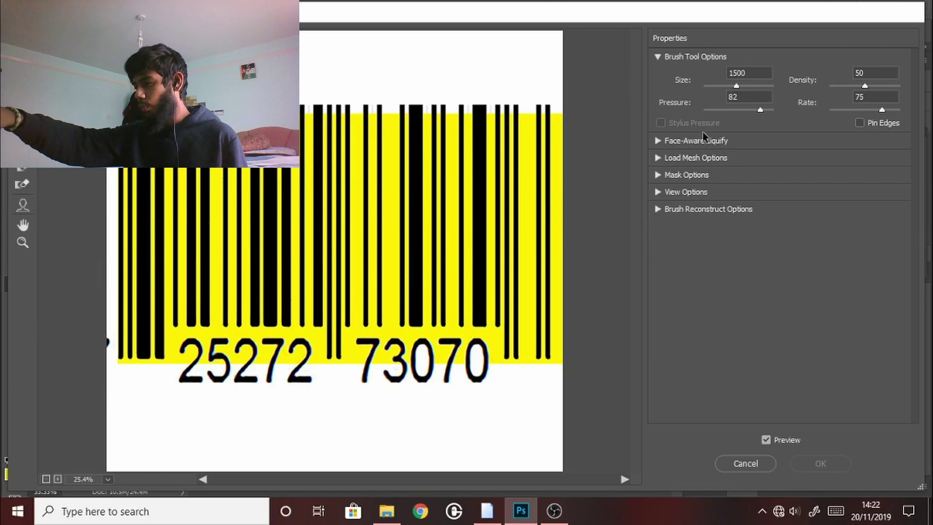
left_click_drag(734, 86, 733, 86)
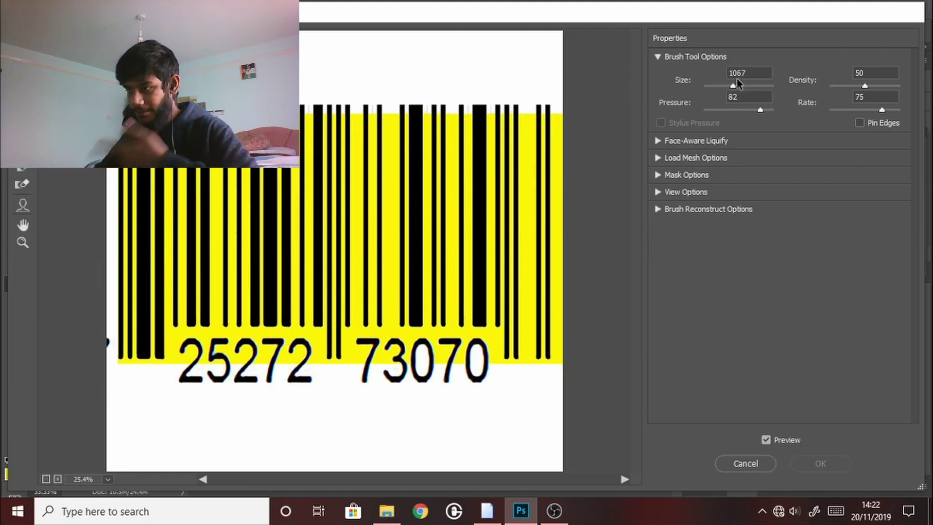
type("1000")
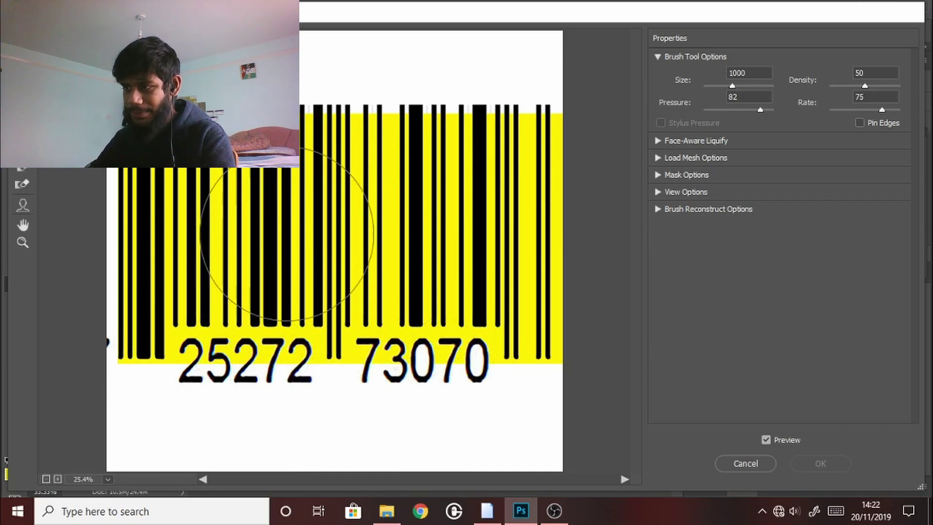
Try to push the barcode's bars into waves with the 1000 size Liquify brush and step back through the strokes.
mouse_move(273, 243)
left_mouse_down()
mouse_move(252, 224)
mouse_move(306, 267)
mouse_move(299, 259)
mouse_move(306, 279)
mouse_move(376, 296)
mouse_move(368, 290)
mouse_move(398, 261)
mouse_move(437, 245)
mouse_move(446, 228)
mouse_move(373, 191)
mouse_move(327, 190)
mouse_move(337, 185)
mouse_move(381, 210)
left_mouse_up()
key("ctrl+alt+z")
key("ctrl+alt+z")
key("ctrl+alt+z")
key("ctrl+alt+z")
key("ctrl+alt+z")
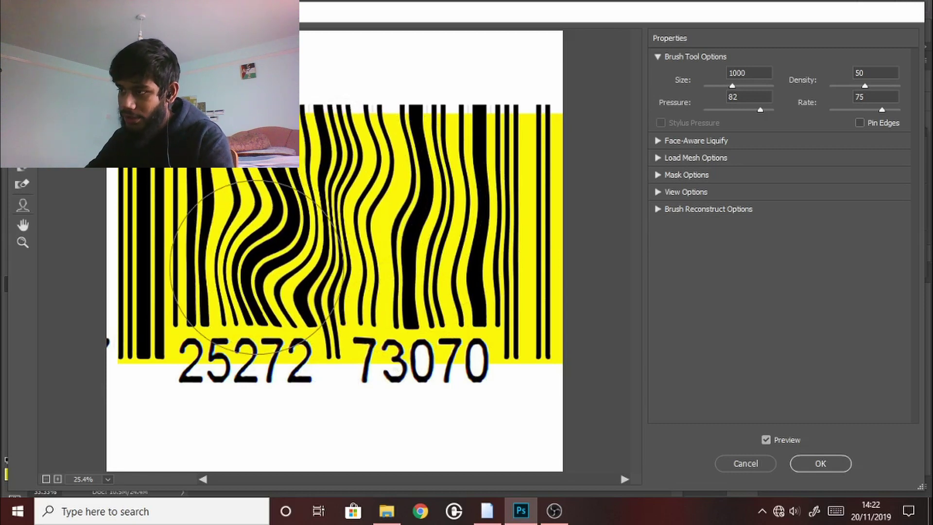
key("ctrl+alt+z")
key("ctrl+alt+z")
key("ctrl+alt+z")
key("ctrl+alt+z")
key("ctrl+alt+z")
key("ctrl+alt+z")
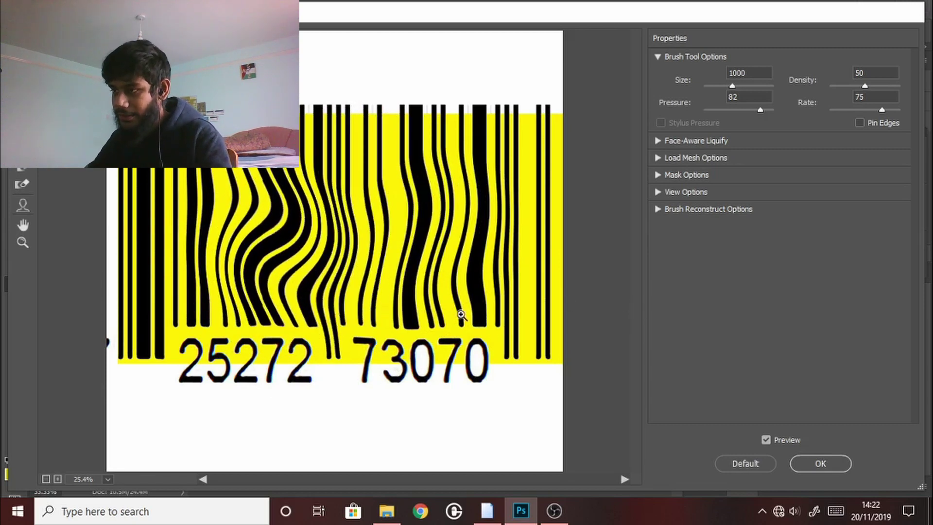
Try to bend the bars in the middle of the barcode sideways, and undo the warp strokes.
mouse_move(361, 276)
left_mouse_down()
mouse_move(322, 241)
mouse_move(342, 254)
mouse_move(335, 232)
mouse_move(376, 237)
mouse_move(395, 225)
mouse_move(382, 270)
mouse_move(366, 284)
mouse_move(253, 250)
mouse_move(216, 207)
mouse_move(225, 188)
mouse_move(373, 193)
mouse_move(419, 206)
mouse_move(443, 236)
mouse_move(371, 248)
mouse_move(384, 268)
mouse_move(397, 270)
mouse_move(426, 223)
mouse_move(316, 229)
mouse_move(285, 211)
mouse_move(362, 219)
mouse_move(417, 262)
left_mouse_up()
key("ctrl+z")
key("ctrl+z")
key("ctrl+z")
key("ctrl+z")
key("ctrl+z")
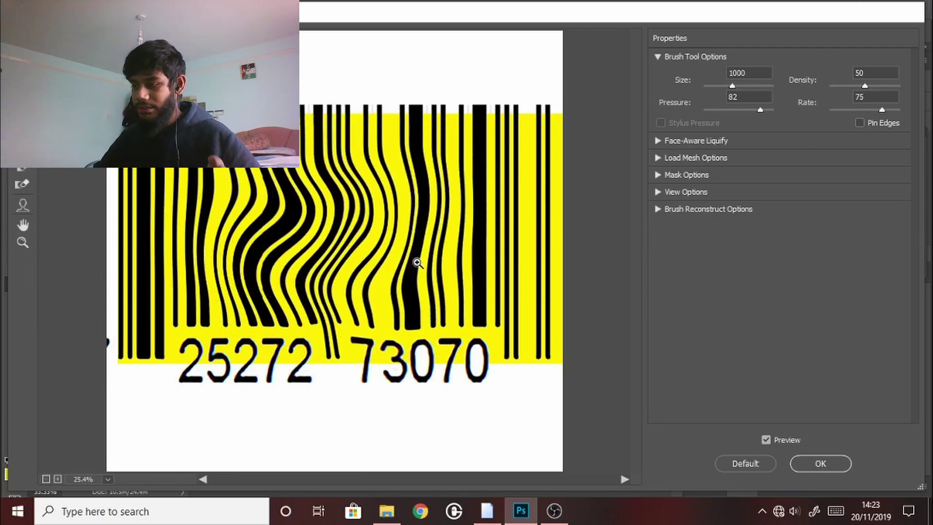
key("ctrl+z")
key("ctrl+z")
key("ctrl+z")
key("ctrl+z")
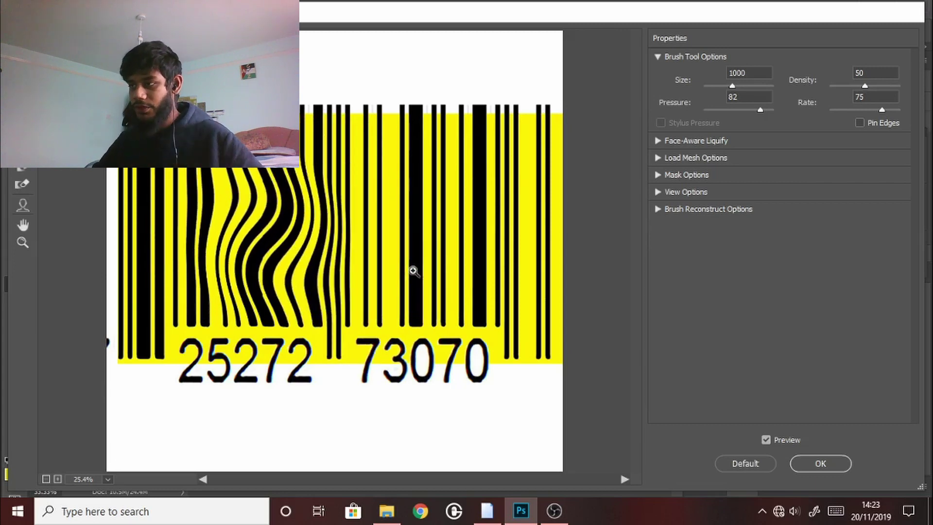
Try longer diagonal warp strokes across the whole barcode and undo them so the bars are straight.
mouse_move(413, 269)
left_mouse_down()
mouse_move(260, 228)
mouse_move(196, 239)
mouse_move(212, 240)
mouse_move(211, 186)
mouse_move(286, 246)
mouse_move(246, 211)
left_mouse_up()
mouse_move(340, 124)
left_mouse_down()
mouse_move(448, 160)
mouse_move(489, 318)
left_mouse_up()
key("ctrl+z")
key("ctrl+z")
key("ctrl+z")
key("ctrl+z")
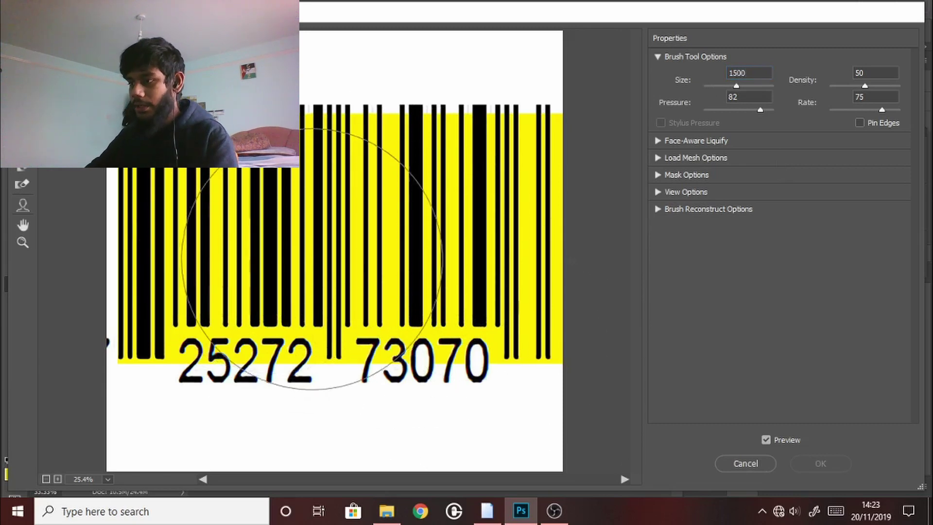
Warp the bars into broad S-shaped waves with the Liquify brush at size 1500 and apply the filter.
mouse_move(276, 234)
left_mouse_down()
mouse_move(406, 239)
mouse_move(342, 243)
mouse_move(269, 201)
mouse_move(250, 254)
mouse_move(416, 276)
mouse_move(460, 264)
mouse_move(453, 259)
mouse_move(434, 258)
mouse_move(459, 285)
mouse_move(423, 280)
mouse_move(419, 188)
mouse_move(269, 246)
left_mouse_up()
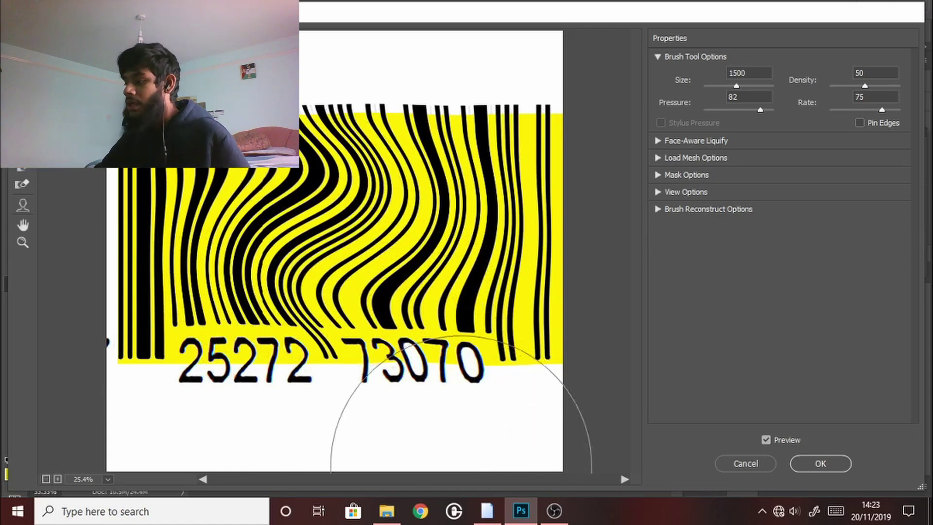
left_click(814, 464)
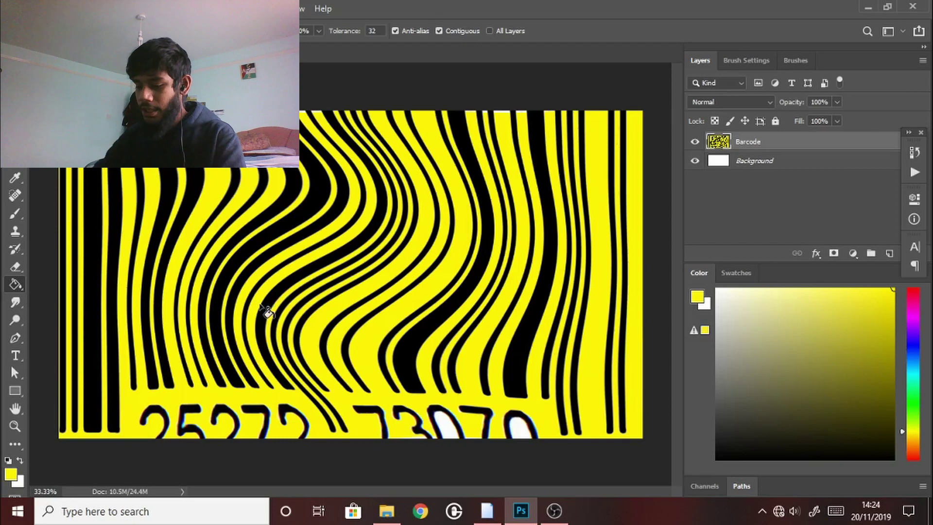
Scale the Barcode layer up to about 138% and reposition it so the wavy bars fill the whole canvas.
key("ctrl+t")
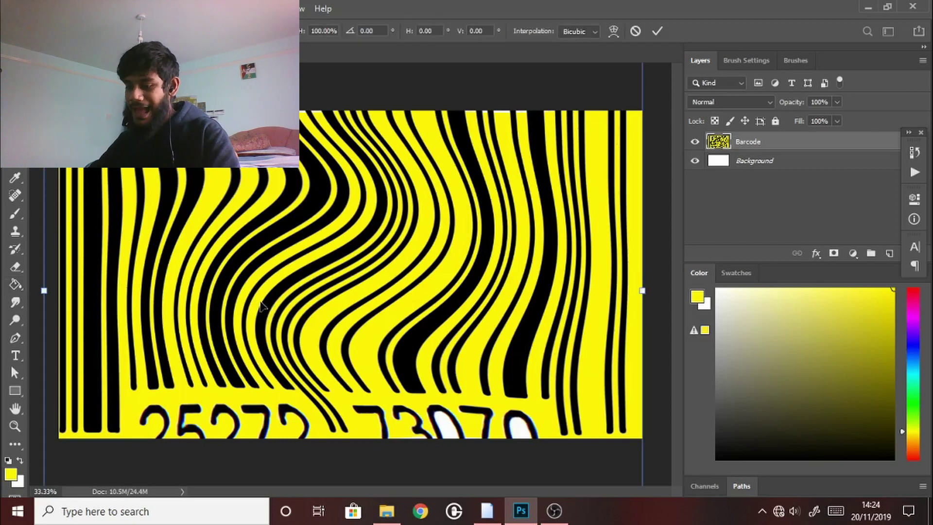
scroll(262, 305, "down", 3)
left_click_drag(515, 120, 539, 96)
left_click_drag(173, 455, 108, 510)
left_click_drag(542, 106, 573, 62)
left_click_drag(466, 251, 468, 258)
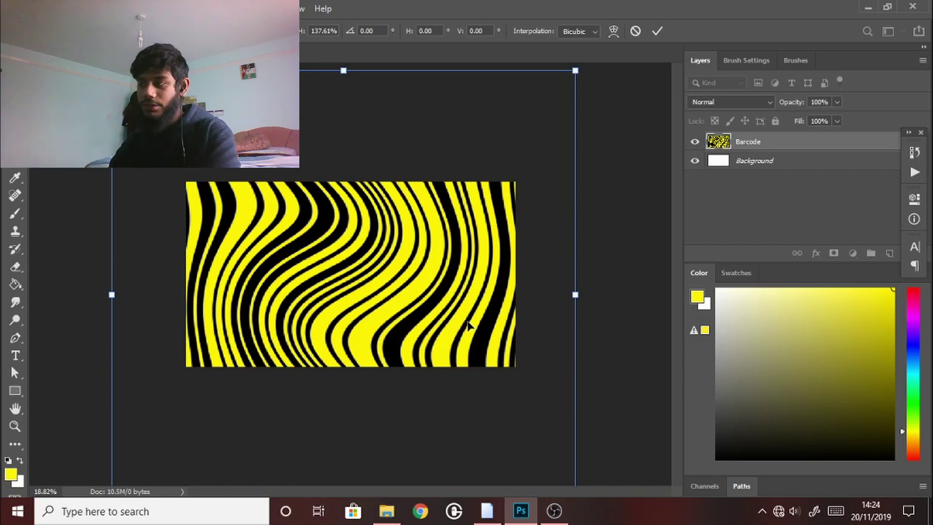
key("Return")
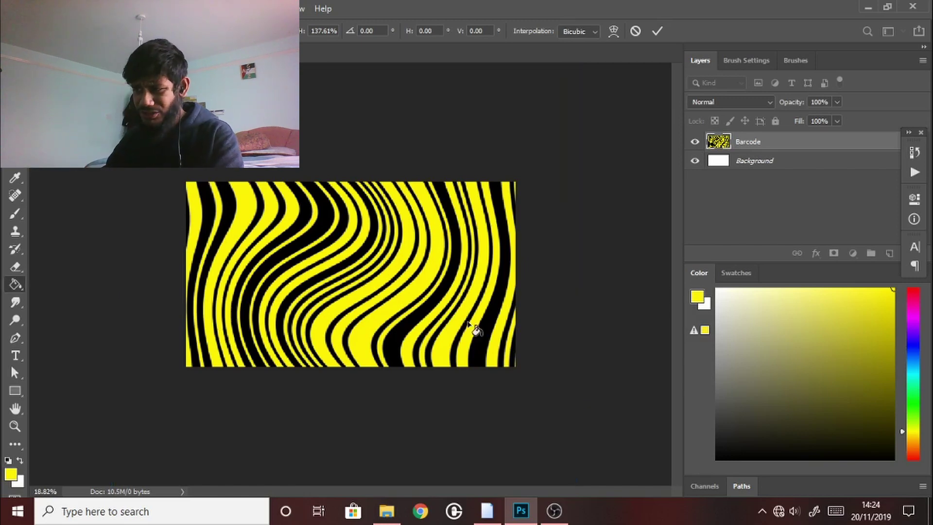
key("g")
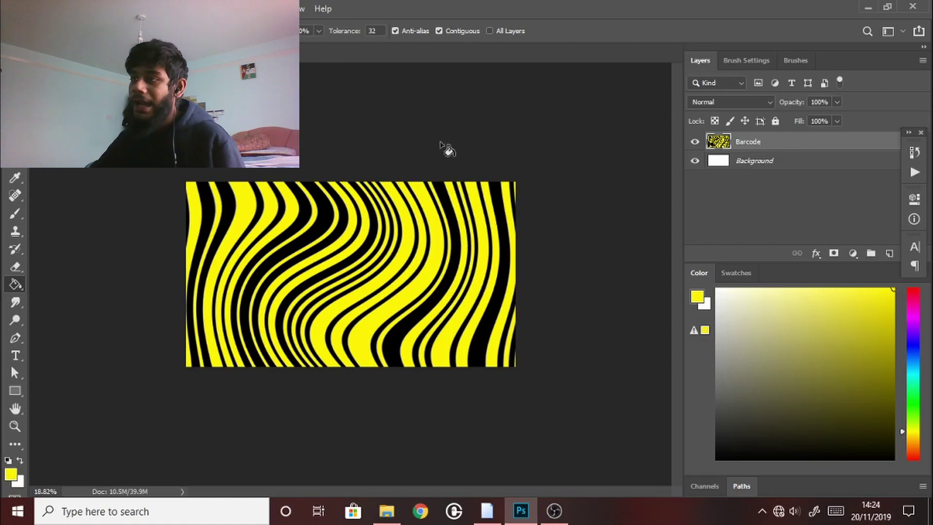
Open the Filter Gallery on the Barcode layer with Plastic Wrap and frame the barcode in the preview.
left_click(208, 8)
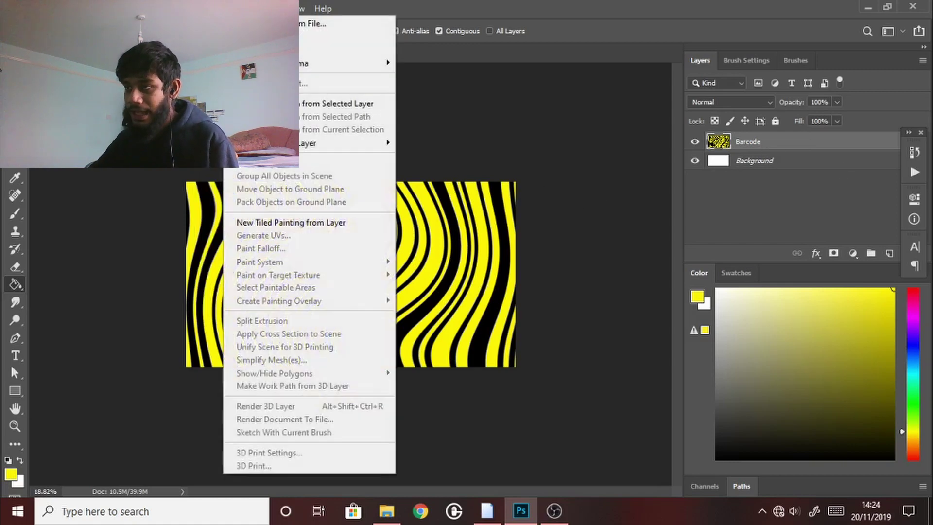
left_click(244, 64)
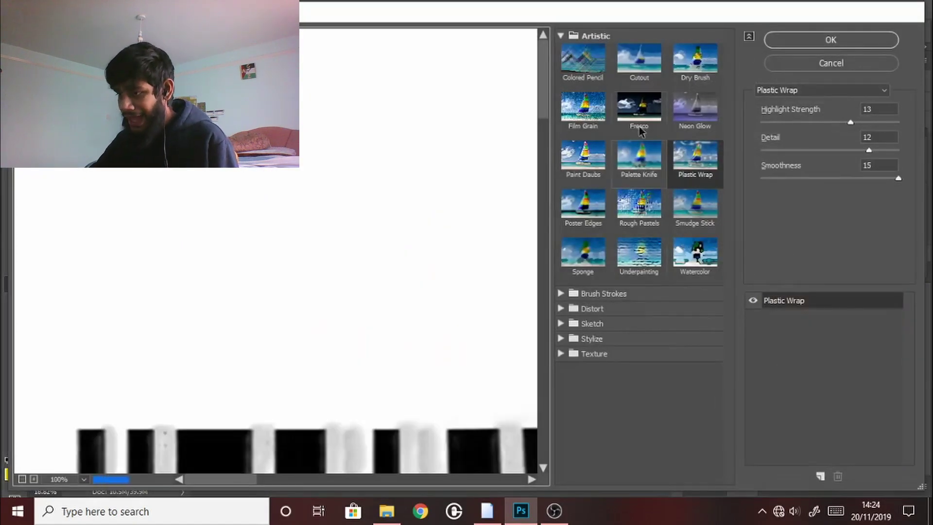
left_click(136, 236, "alt")
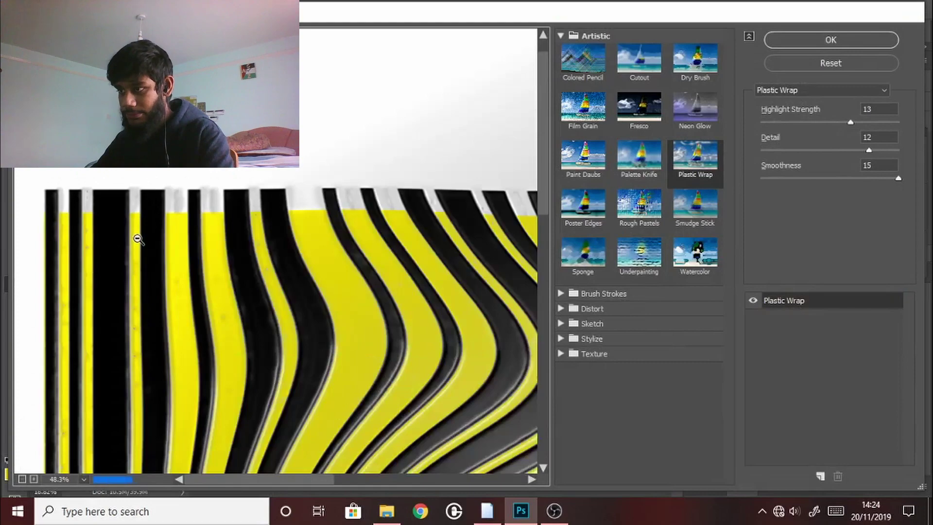
left_click(131, 245, "alt")
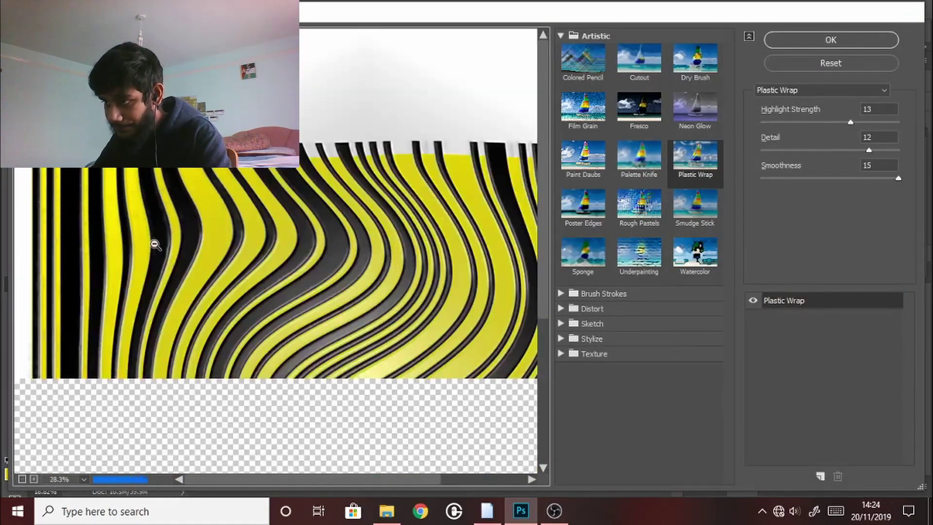
left_click(156, 244, "alt")
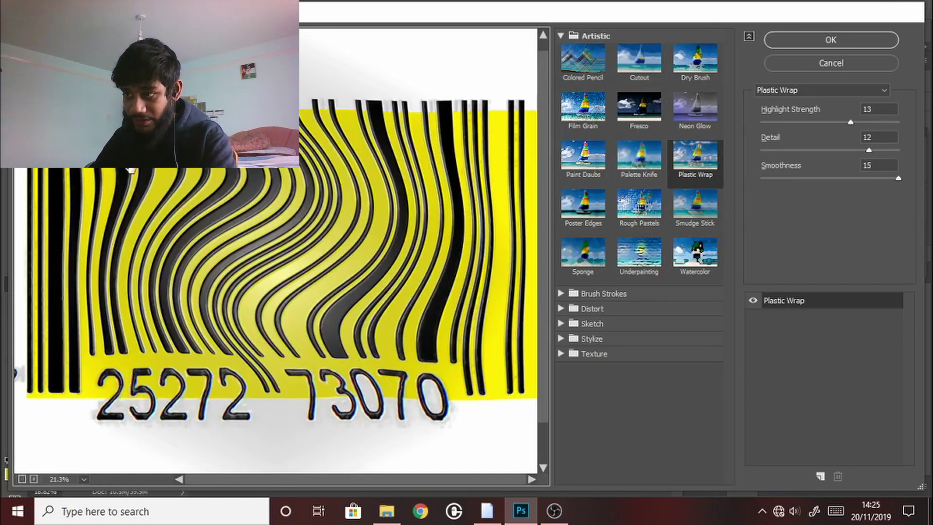
scroll(218, 282, "up", 3)
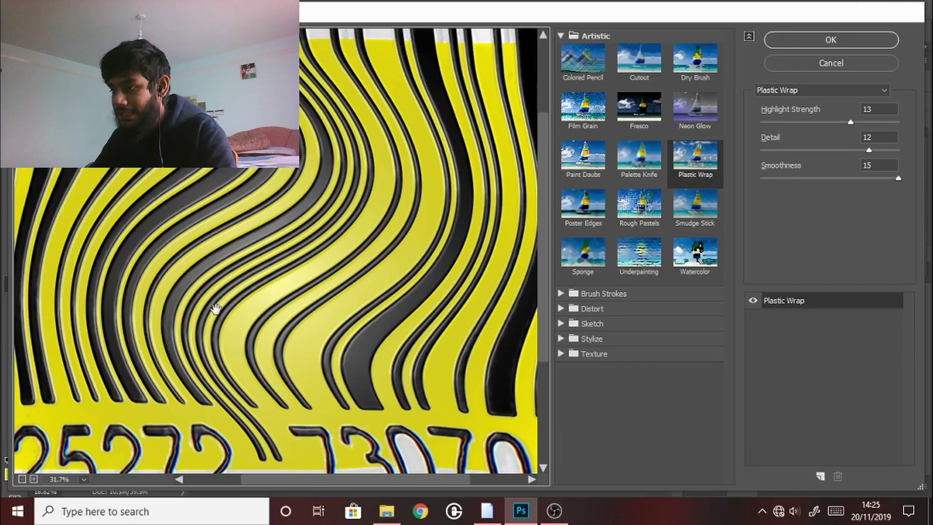
scroll(233, 265, "down", 1)
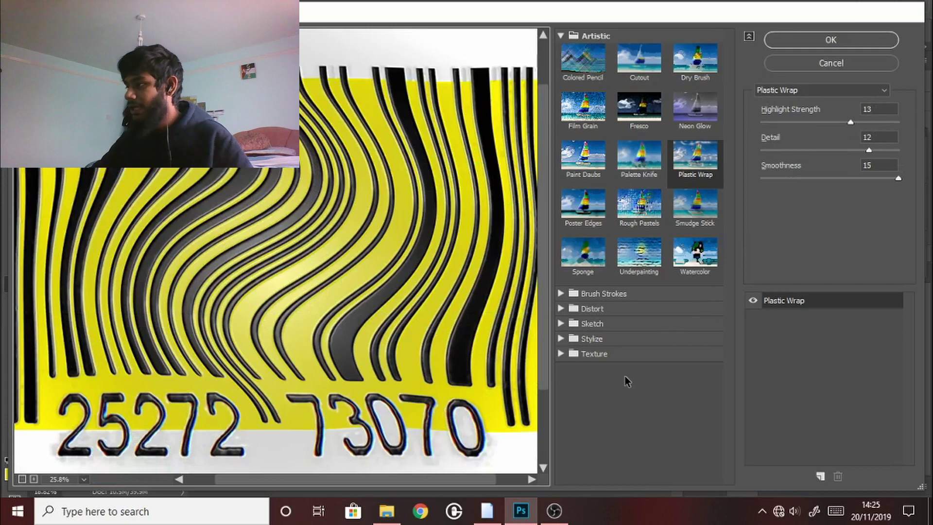
Try a lower Plastic Wrap highlight strength of 12, set it to 13 and apply the filter.
left_click_drag(851, 122, 819, 126)
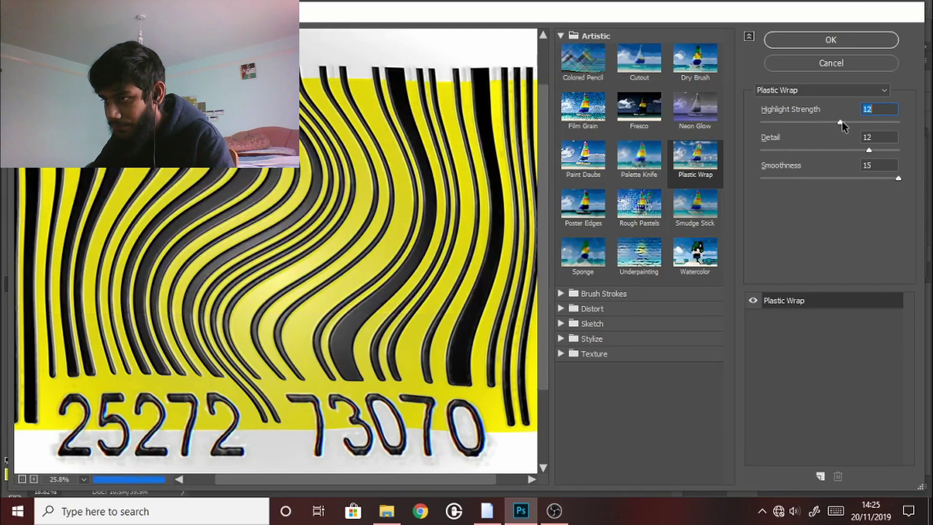
left_click_drag(840, 121, 843, 122)
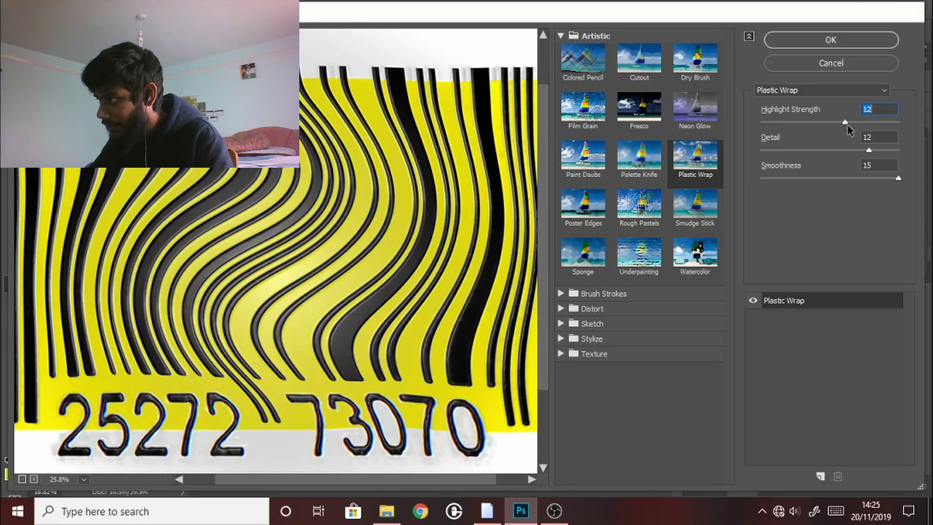
key("Up")
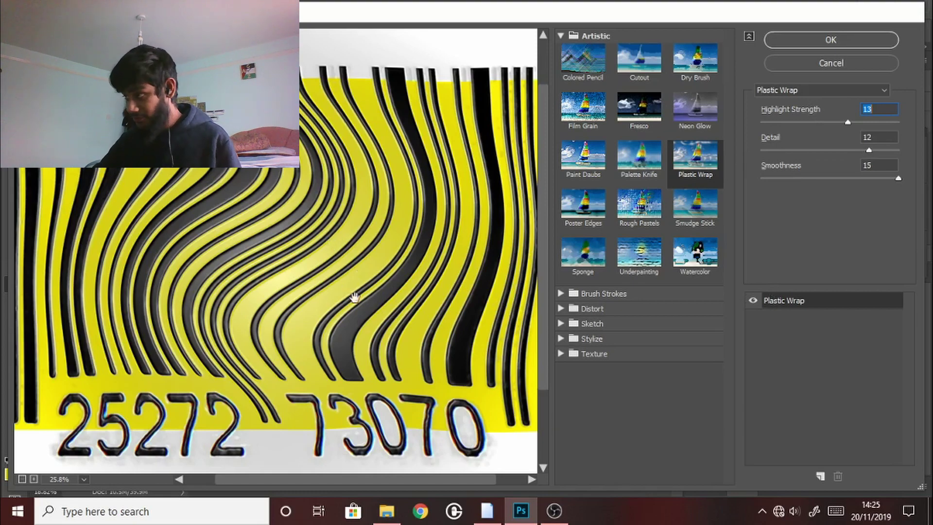
left_click(806, 46)
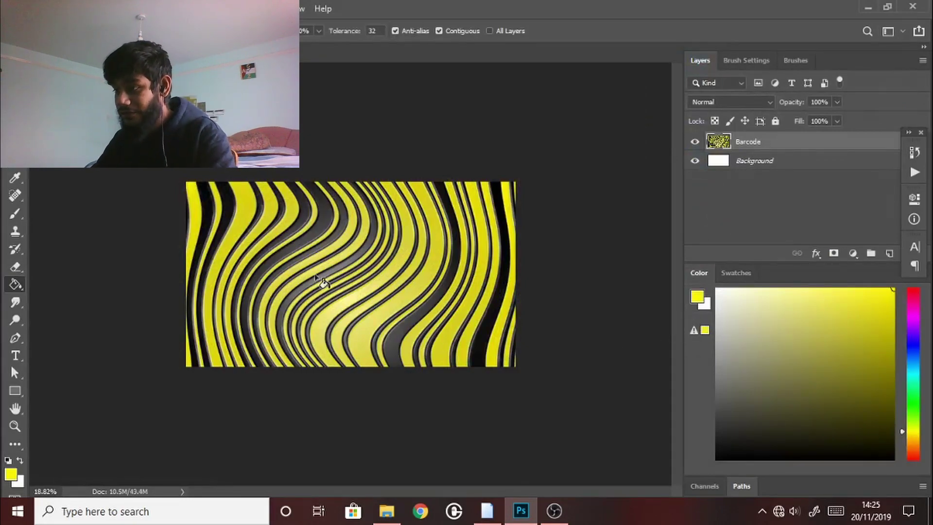
Examine the Plastic Wrap highlights and edges on the wavy bars close up and across the whole canvas.
scroll(333, 282, "up", 5)
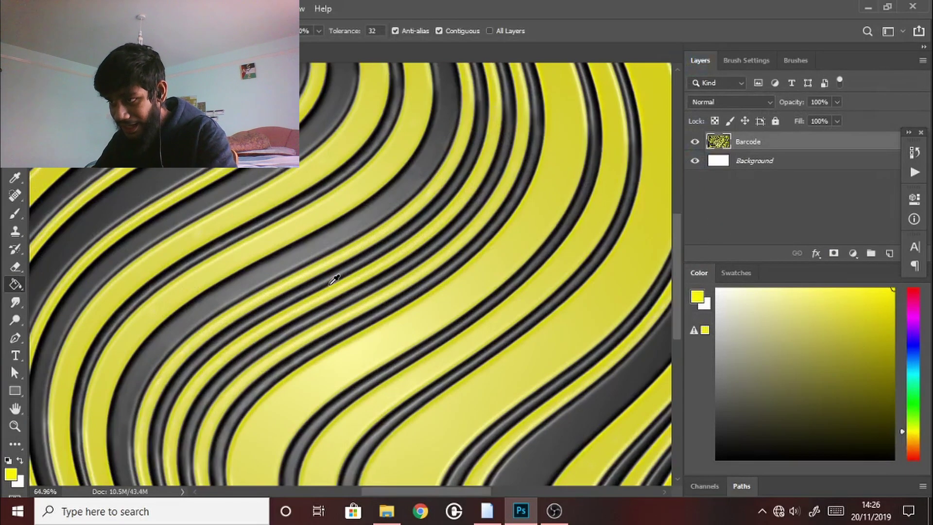
scroll(333, 283, "down", 2)
scroll(334, 282, "down", 2)
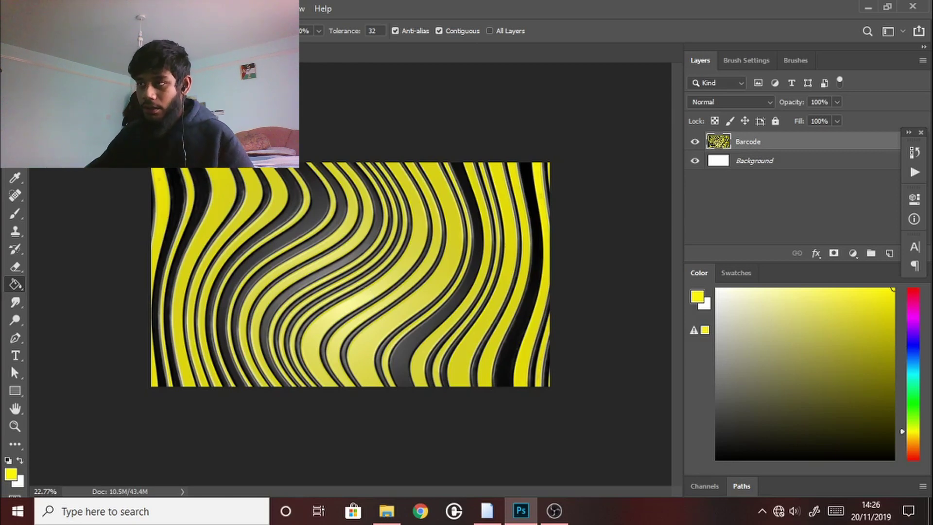
key("alt+t")
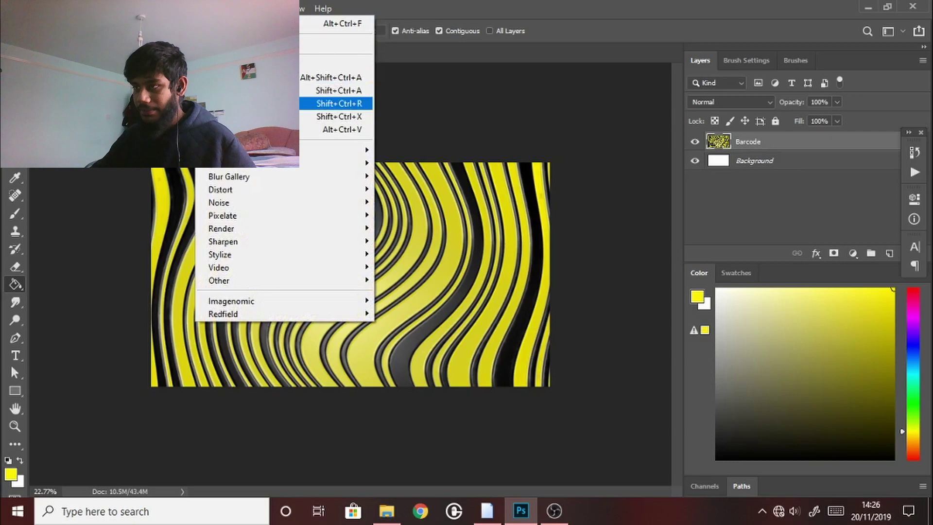
key("Down")
key("Down")
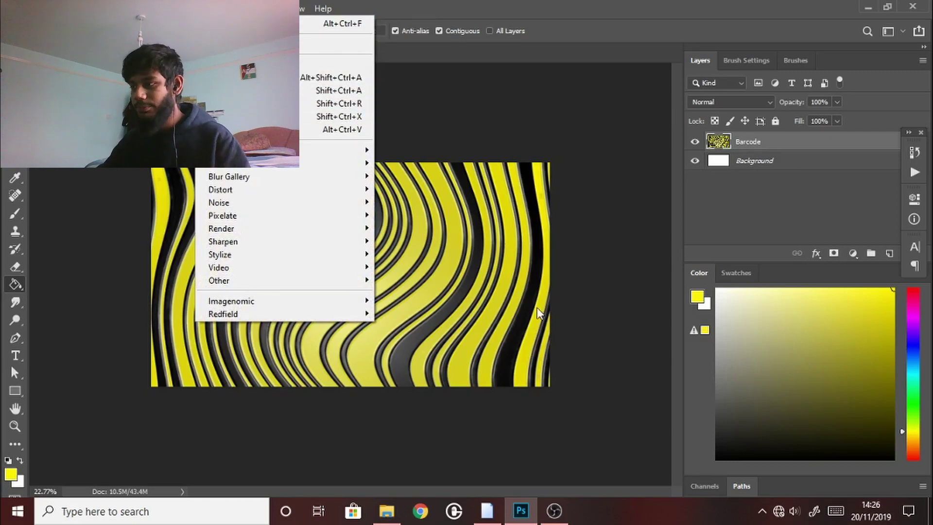
key("Return")
scroll(454, 331, "up", 10)
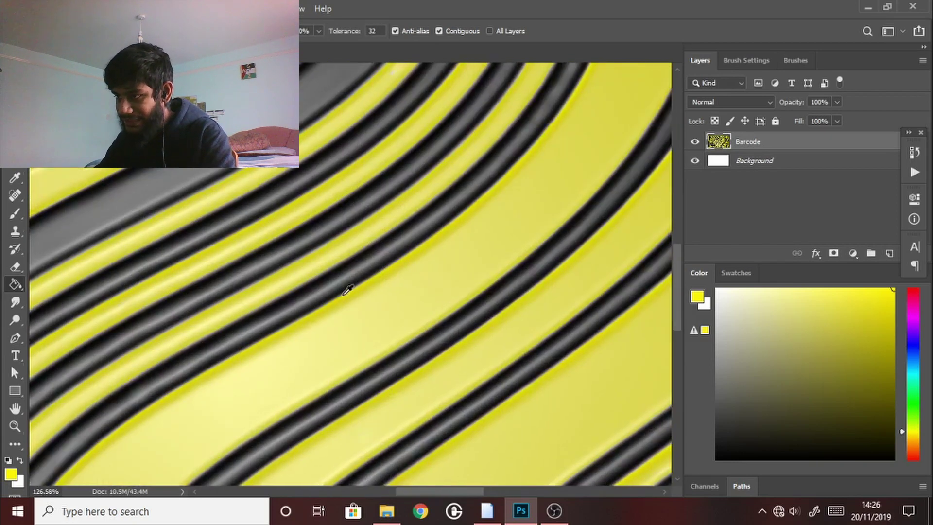
scroll(357, 259, "down", 10)
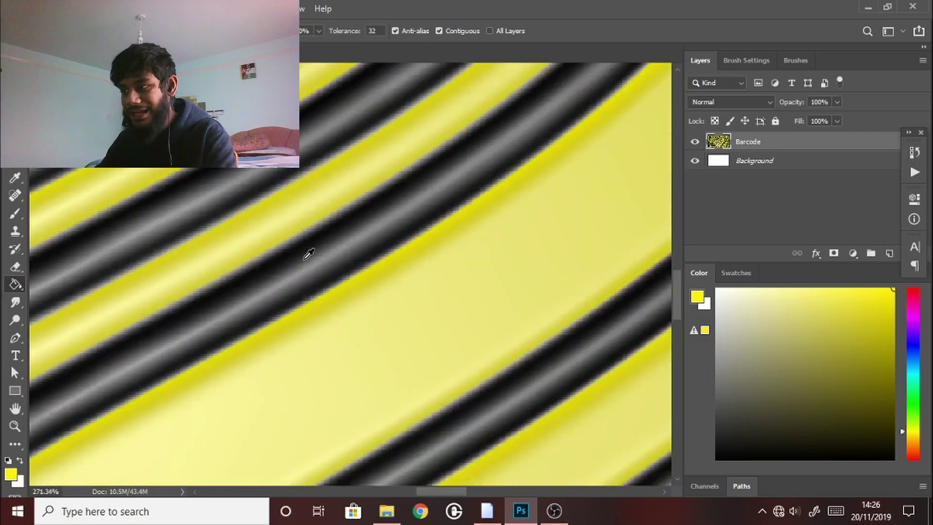
scroll(279, 265, "down", 2)
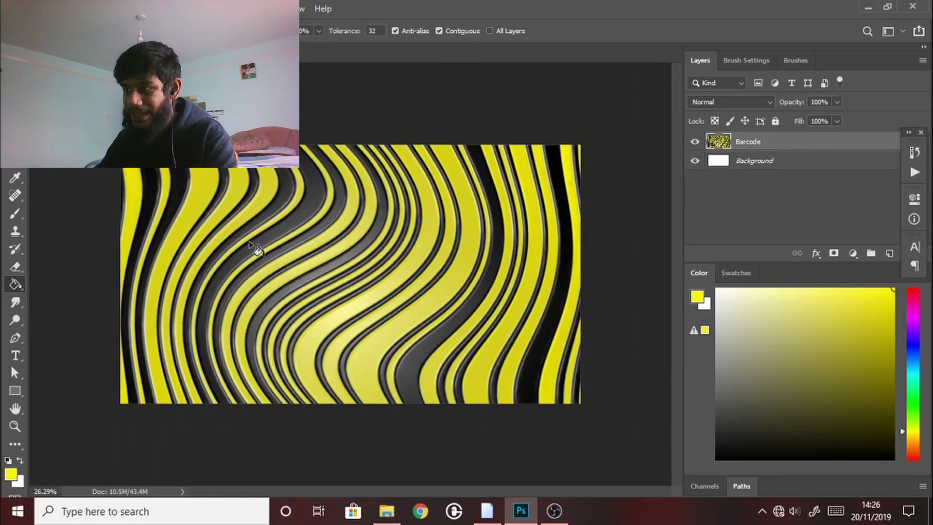
Open the Camera Raw Filter on the Barcode layer and show the before and after previews side by side.
key("alt+t")
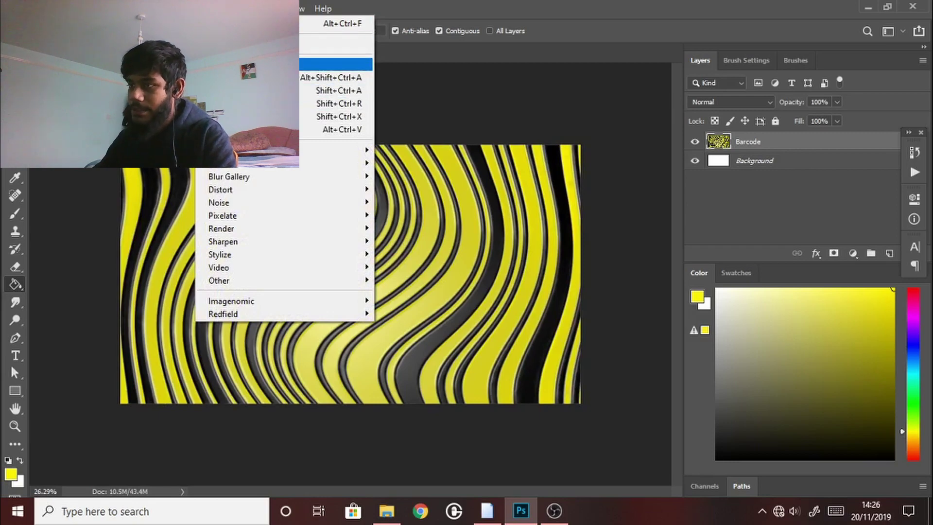
key("Left")
key("Right")
key("Down")
key("Down")
key("Down")
key("Down")
key("Up")
key("Return")
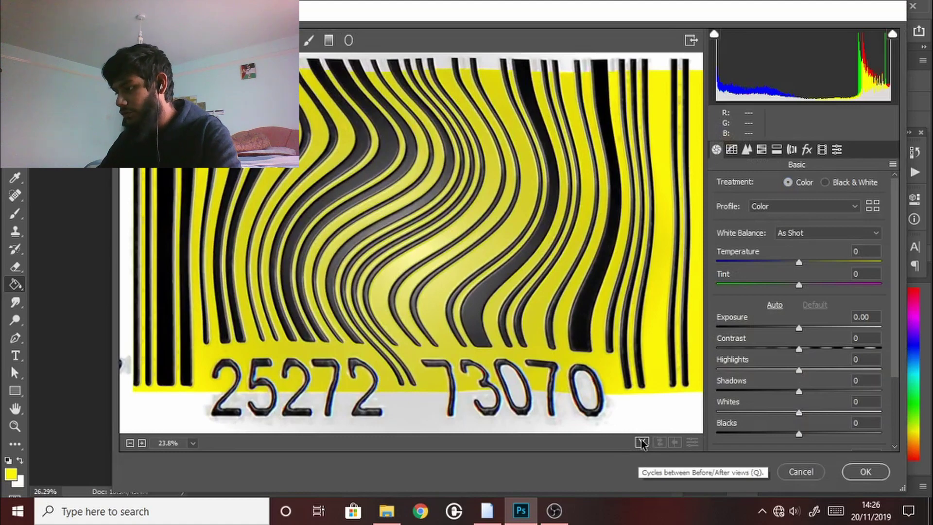
left_click(642, 442)
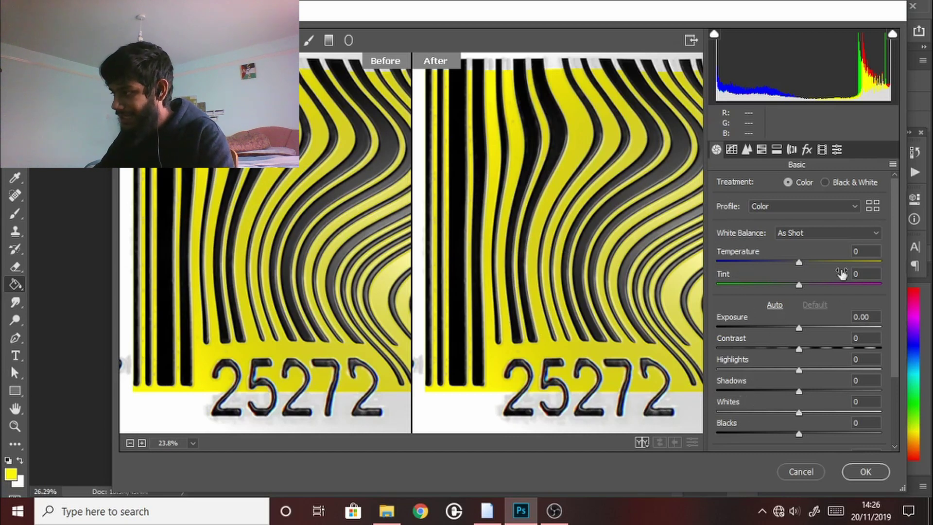
Test the Shadows at -100 and +100 in the Basic adjustments and settle on -15.
scroll(773, 272, "down", 2)
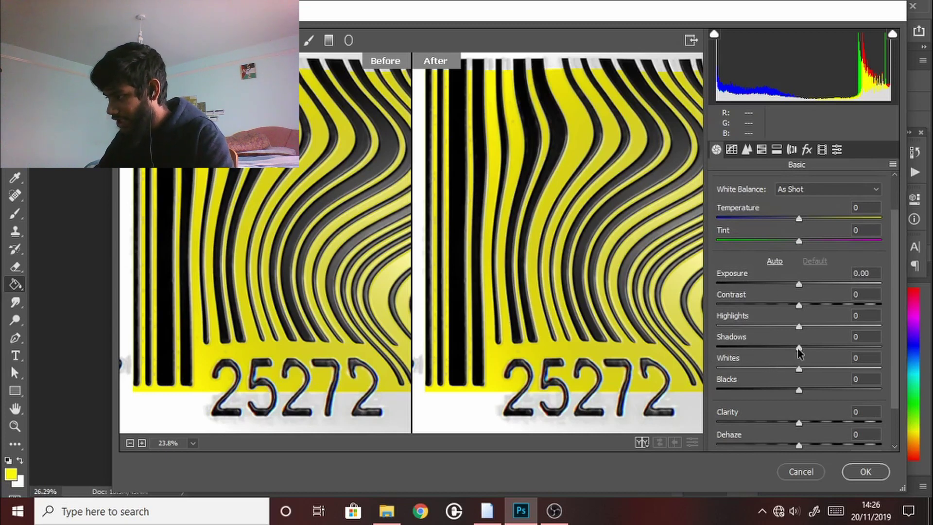
left_click_drag(798, 352, 679, 350)
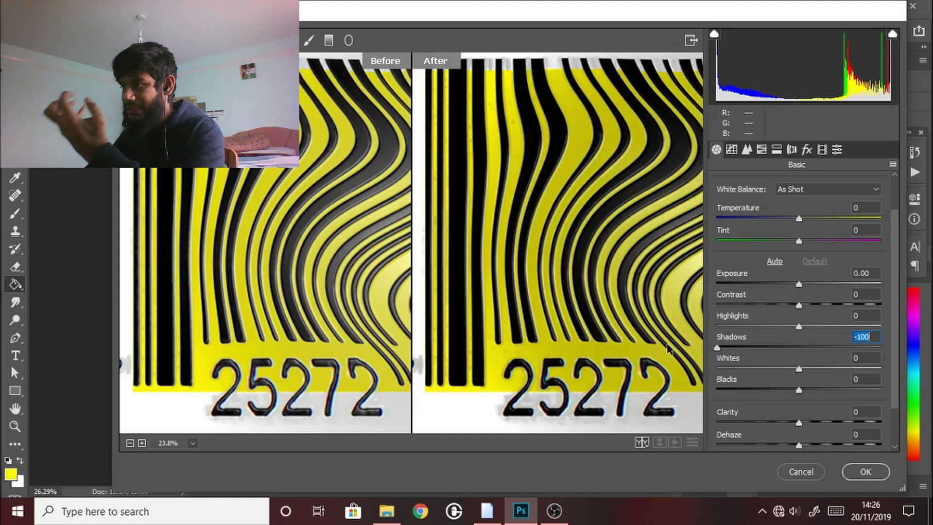
left_click_drag(717, 348, 881, 348)
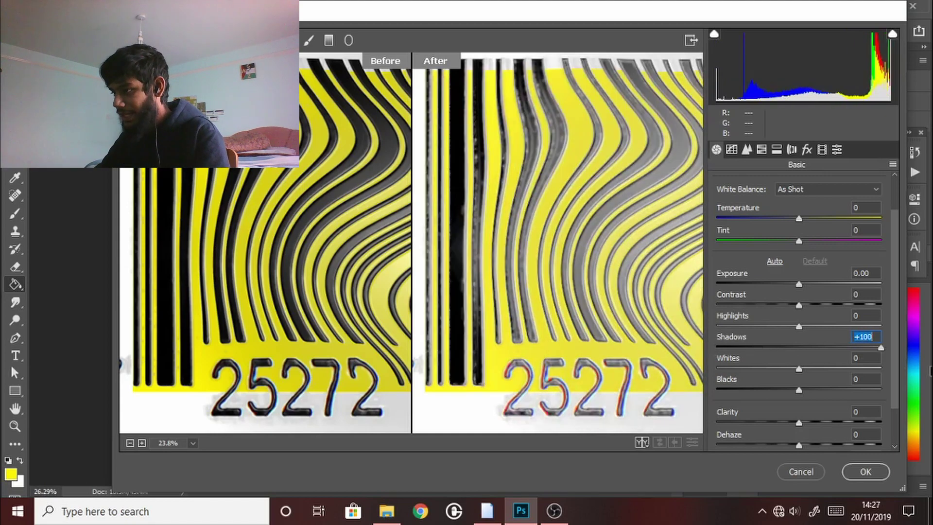
left_click_drag(875, 368, 784, 365)
Bring the whole barcode into the comparison preview, try brighter Whites, and set Whites to +40.
scroll(619, 317, "down", 5)
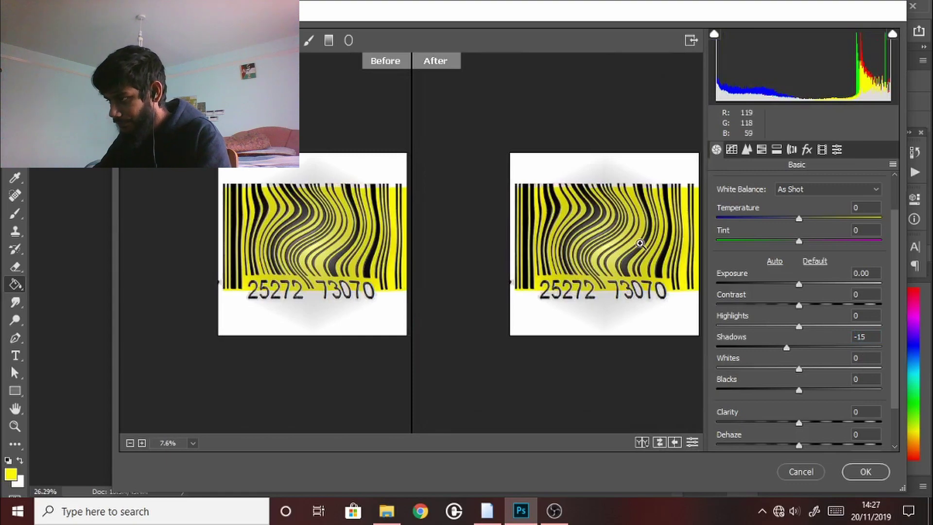
scroll(640, 244, "up", 4)
left_click_drag(496, 287, 559, 349)
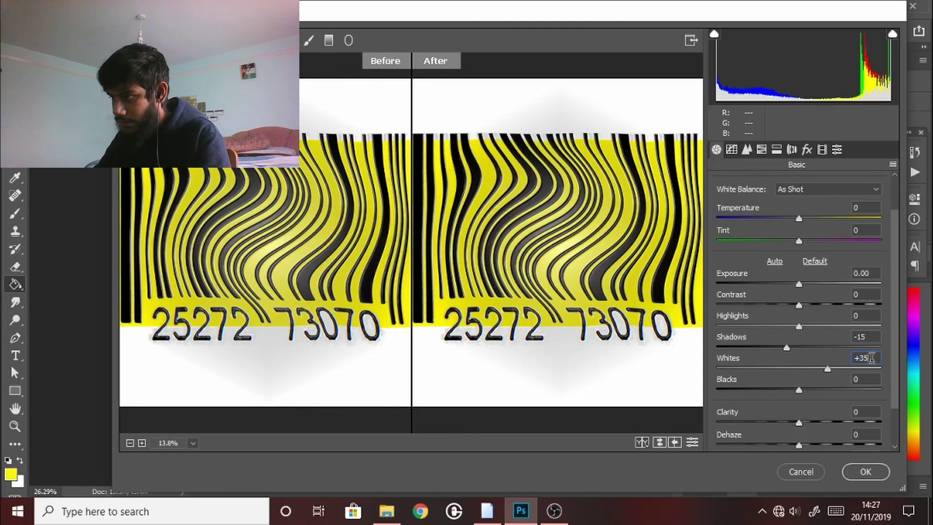
left_click(875, 369)
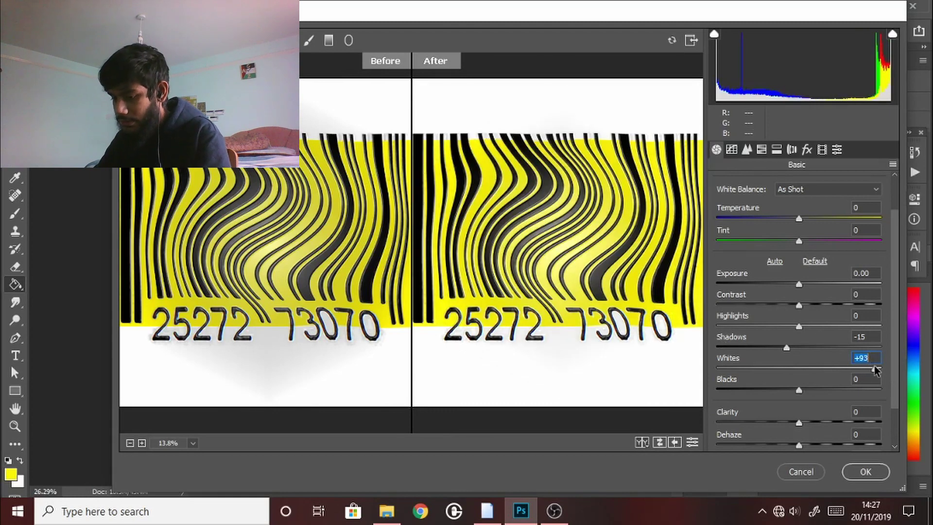
type("40")
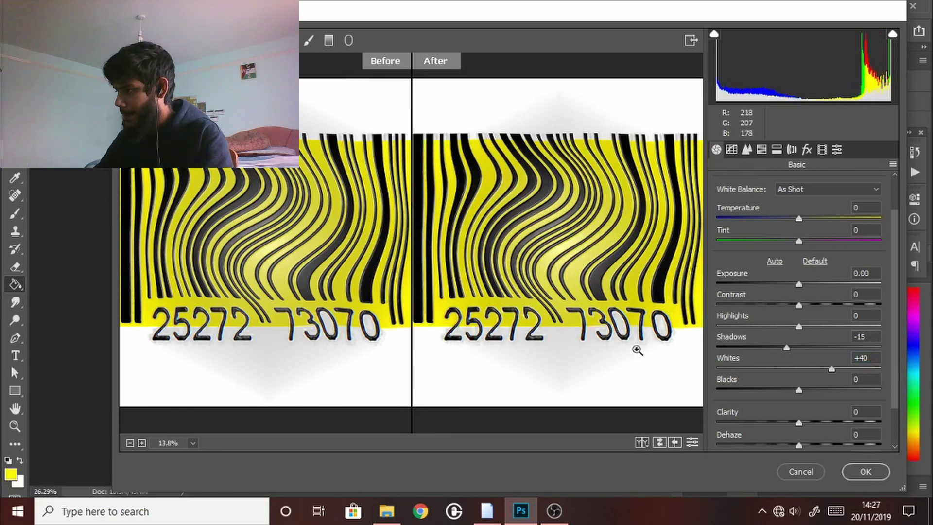
Try lowering the Blacks to -33 and set them back to 0.
left_click_drag(798, 391, 776, 403)
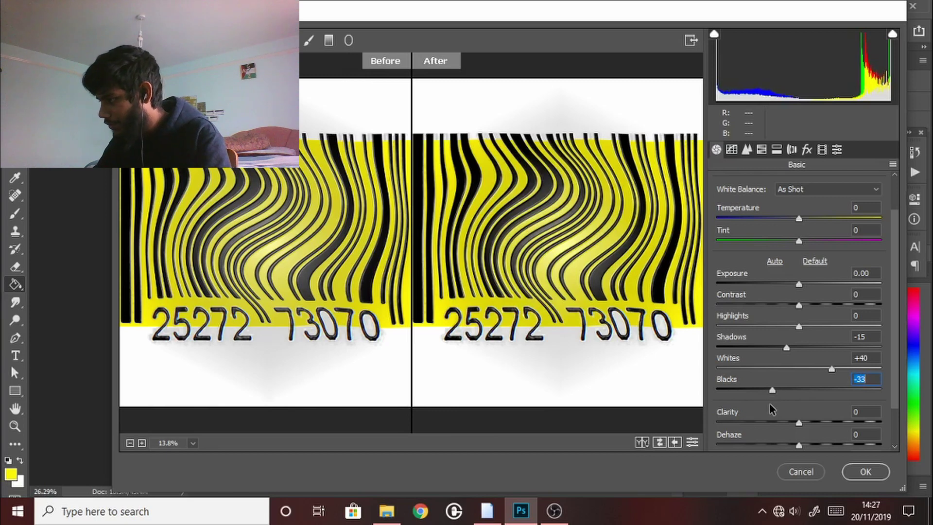
left_click_drag(770, 407, 797, 416)
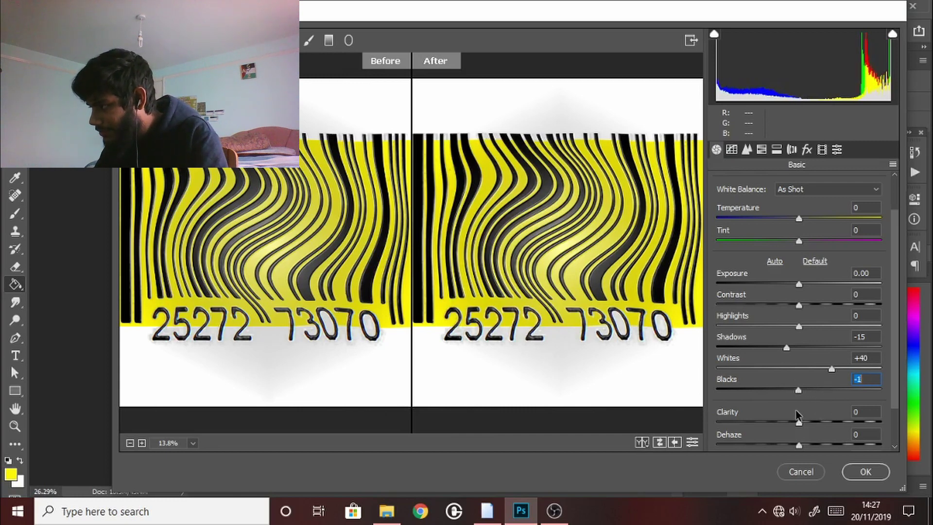
type("0")
scroll(874, 411, "down", 2)
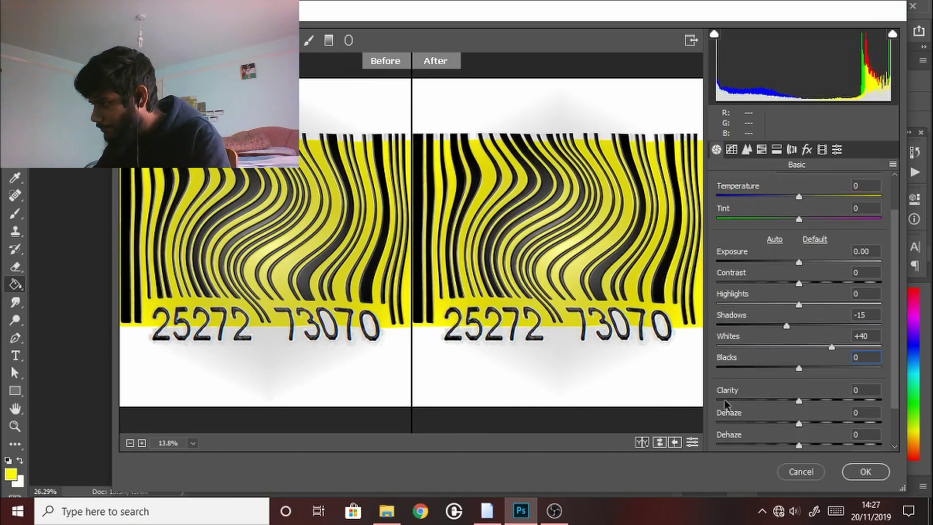
Try a Clarity of +43 and +38 while checking the stripes up close, and settle on +35.
left_click(557, 252)
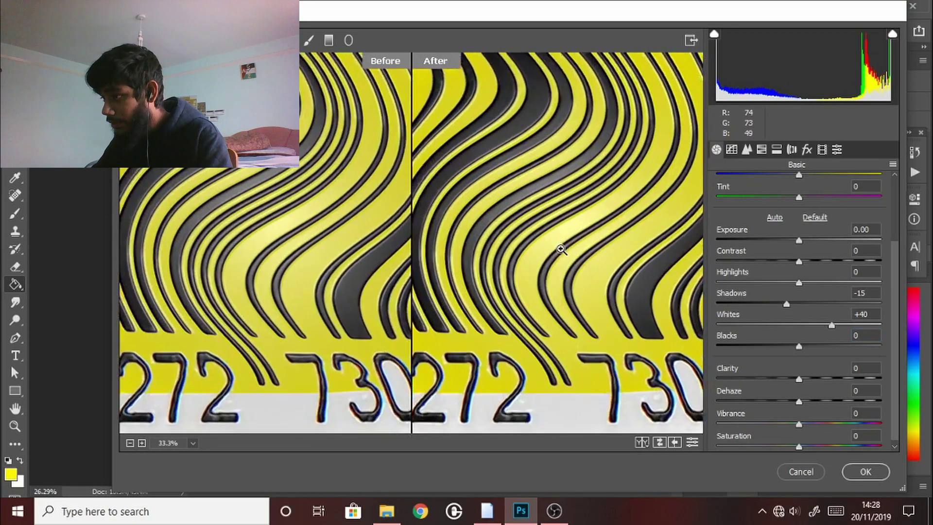
left_click(558, 251)
left_click_drag(800, 380, 835, 410)
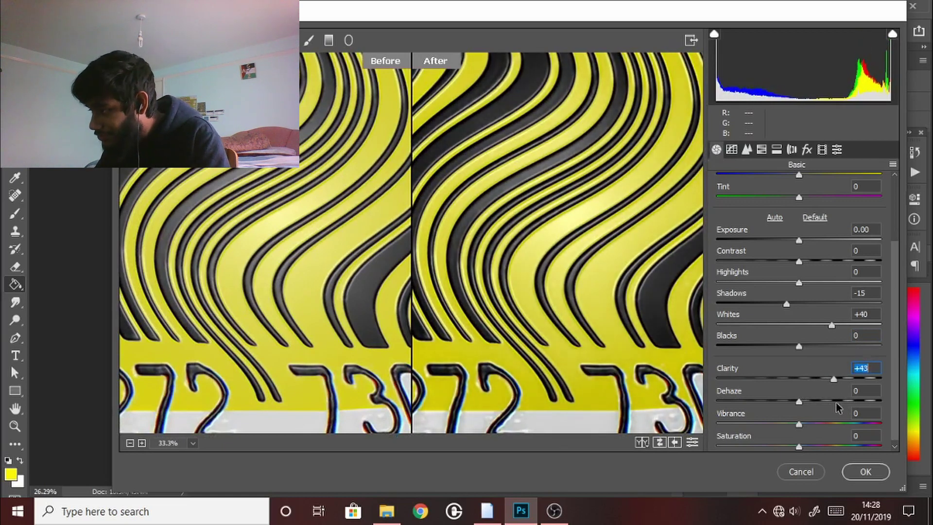
scroll(509, 274, "up", 1)
scroll(510, 274, "up", 2)
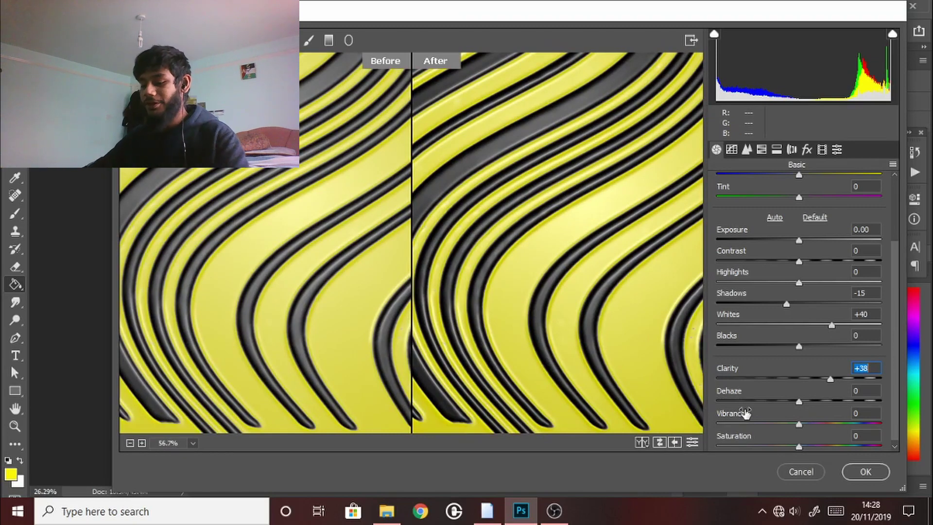
scroll(564, 203, "down", 4)
scroll(564, 203, "down", 2)
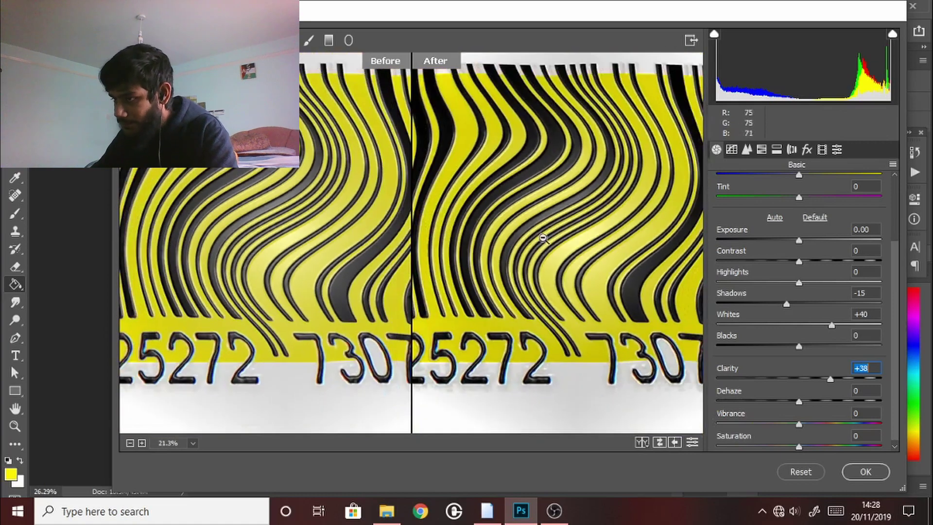
scroll(566, 233, "up", 3)
scroll(569, 241, "up", 1)
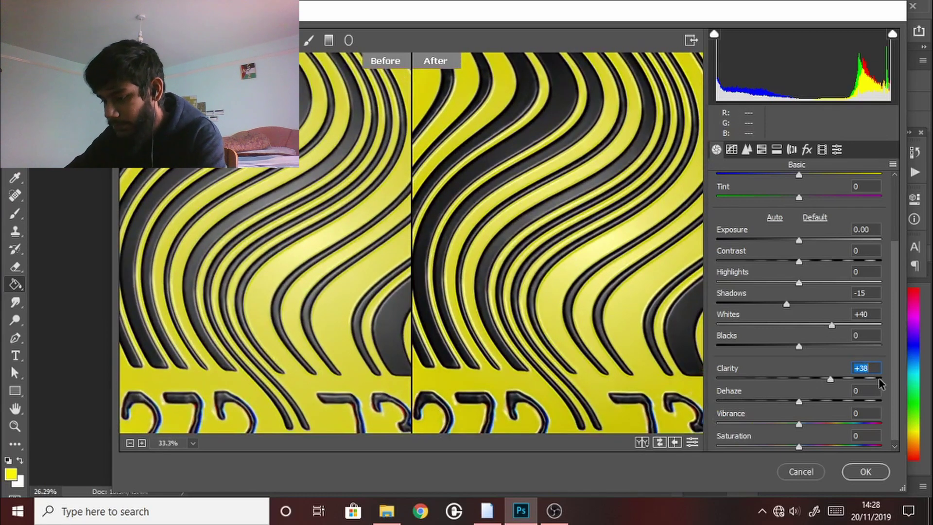
key("Down")
key("Down")
key("Down")
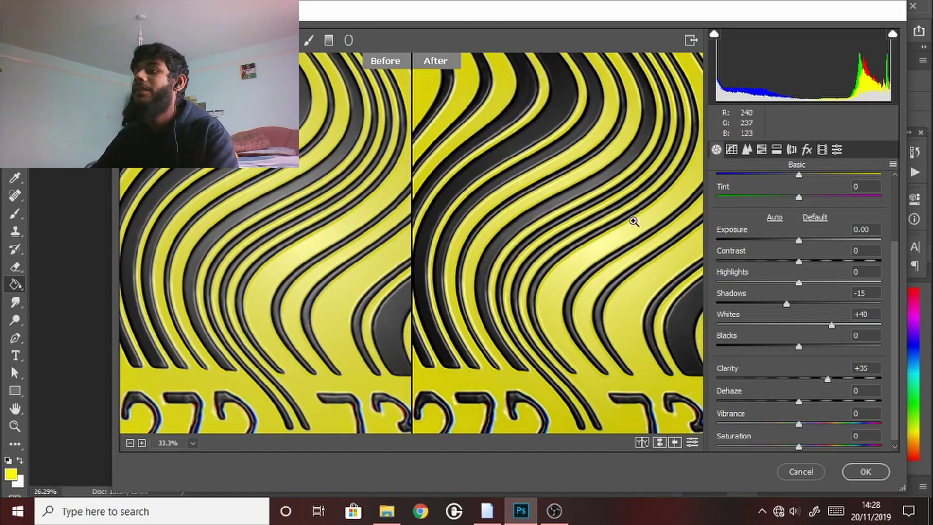
Switch to the Camera Raw Detail adjustments and set the Sharpening Detail to 100.
left_click(749, 152)
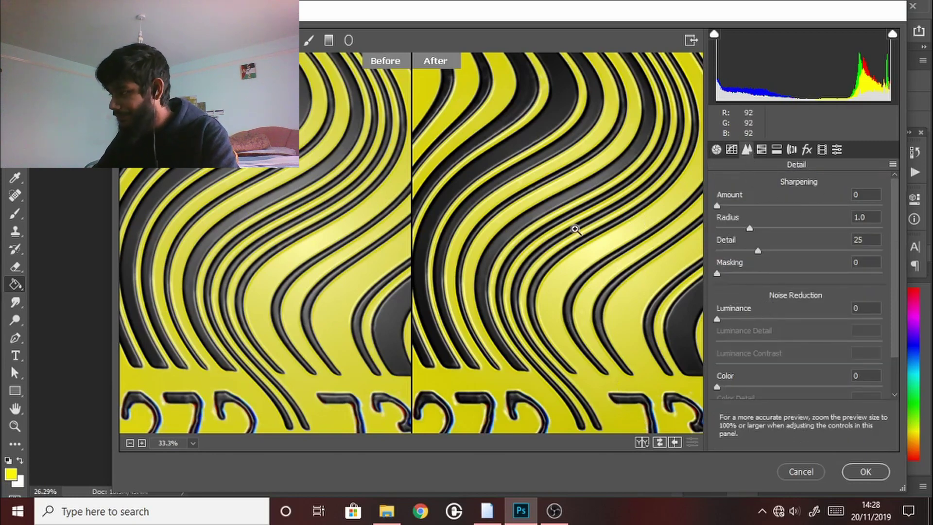
left_click(571, 226, "alt")
left_click(569, 225, "alt")
left_click(554, 219, "alt")
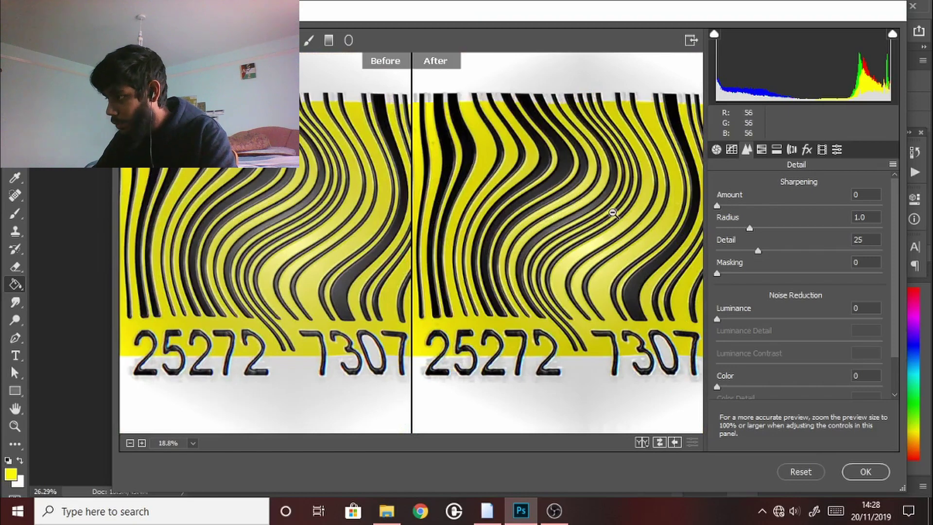
scroll(604, 234, "up", 1)
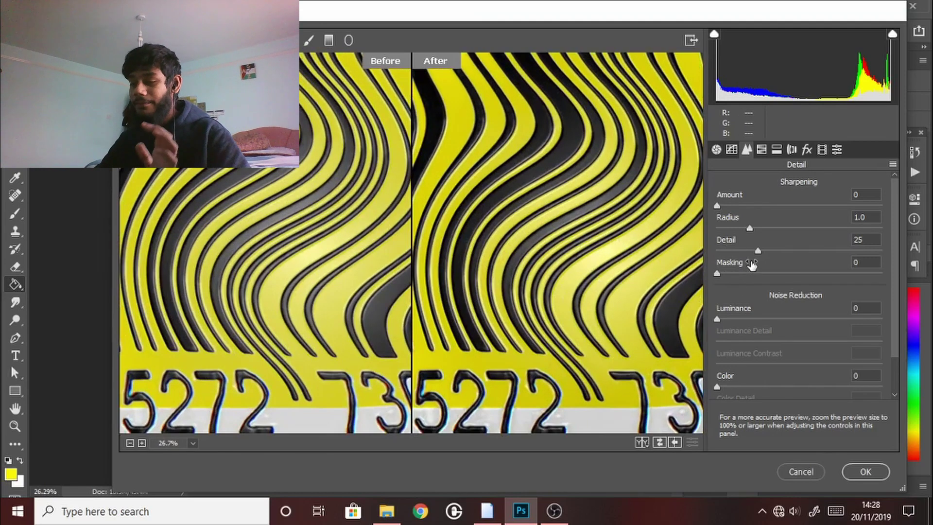
left_click_drag(758, 251, 930, 283)
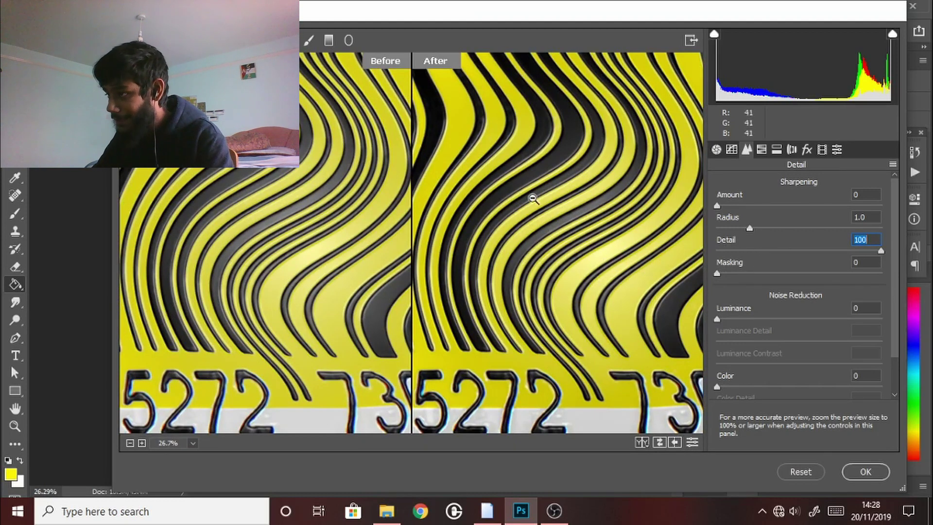
scroll(518, 194, "up", 3)
scroll(481, 253, "up", 2)
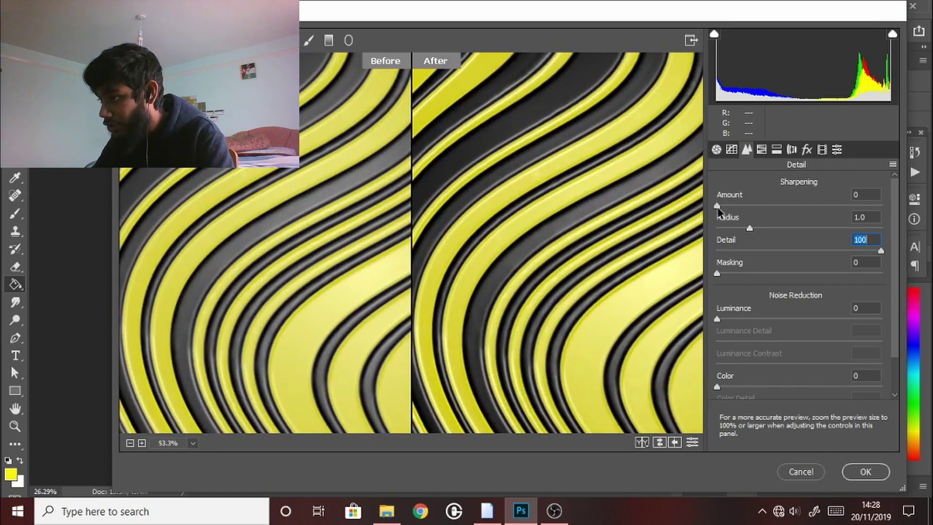
Try a Sharpening Amount of 150, reduce it to 75, and apply the Camera Raw Filter to the Barcode layer.
type("150")
key("Return")
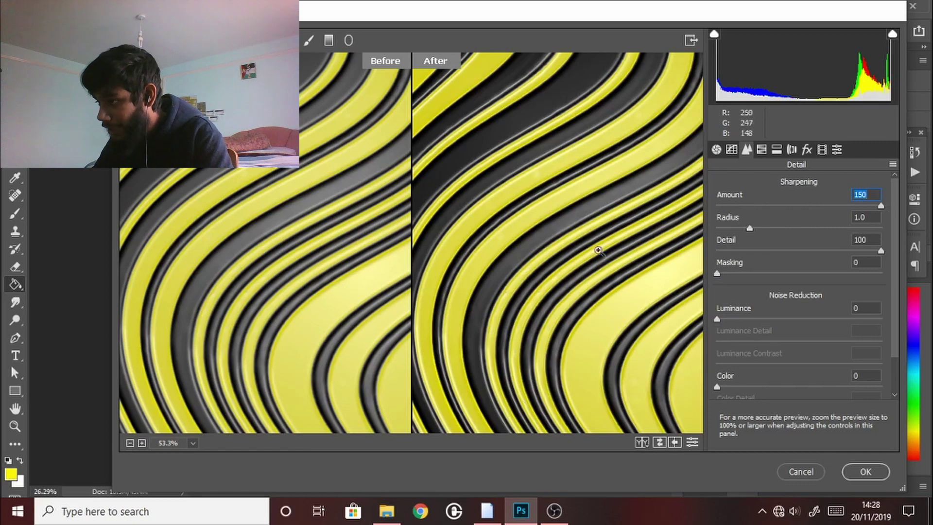
scroll(574, 151, "up", 1)
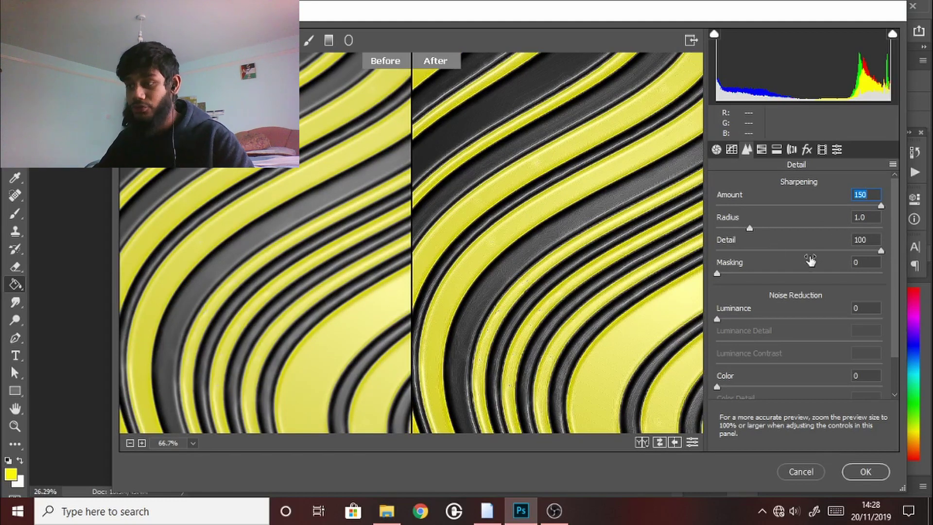
type("75")
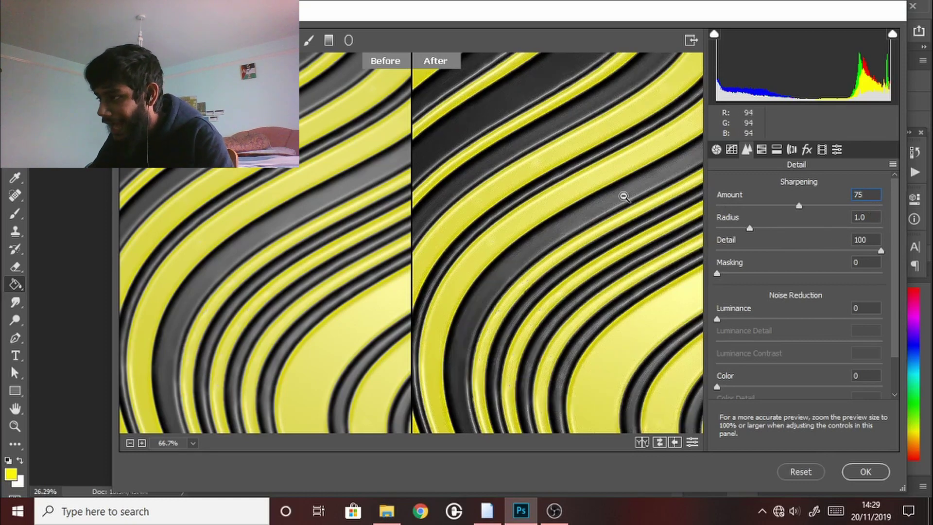
scroll(521, 236, "up", 5)
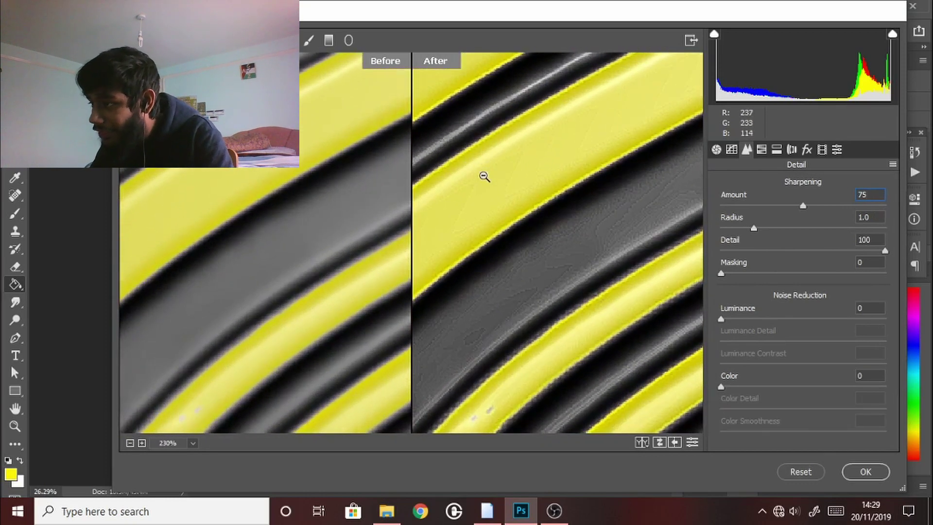
scroll(503, 138, "down", 2)
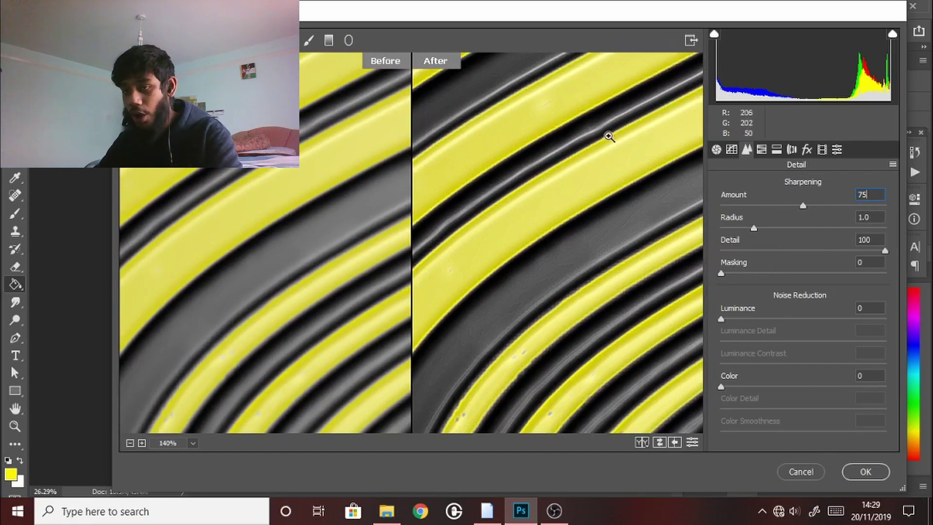
scroll(520, 204, "down", 4)
scroll(530, 218, "down", 3)
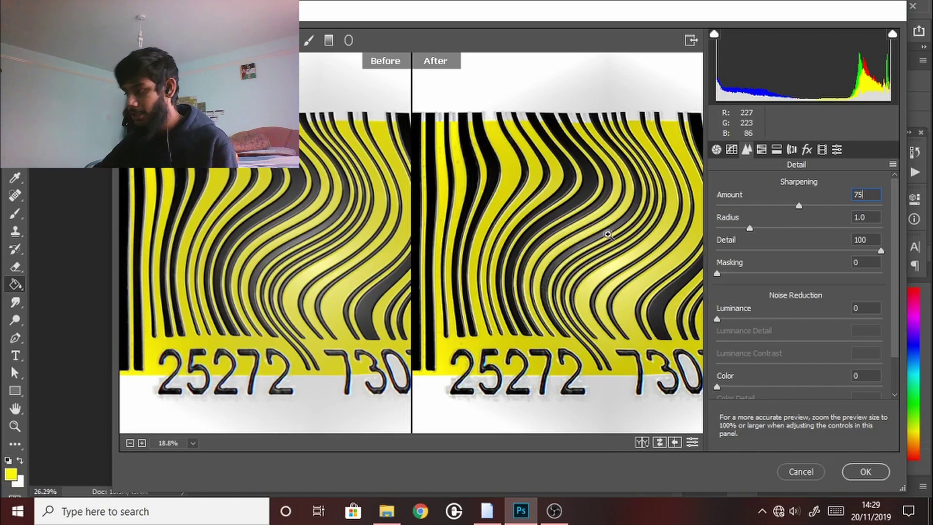
left_click(866, 472)
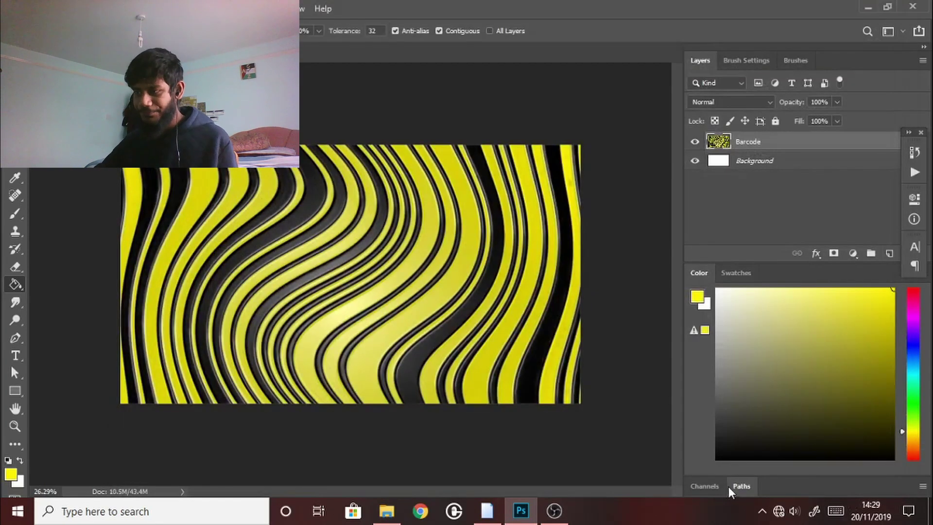
Examine the filtered stripes up close and as a whole, and compare them with the red striped desktop wallpaper.
scroll(264, 302, "up", 5)
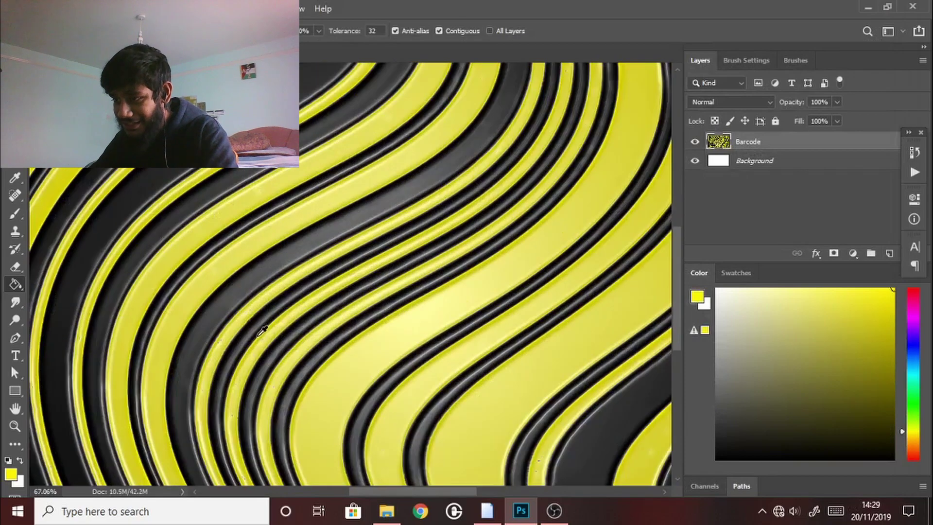
scroll(259, 345, "down", 6)
scroll(261, 350, "up", 4)
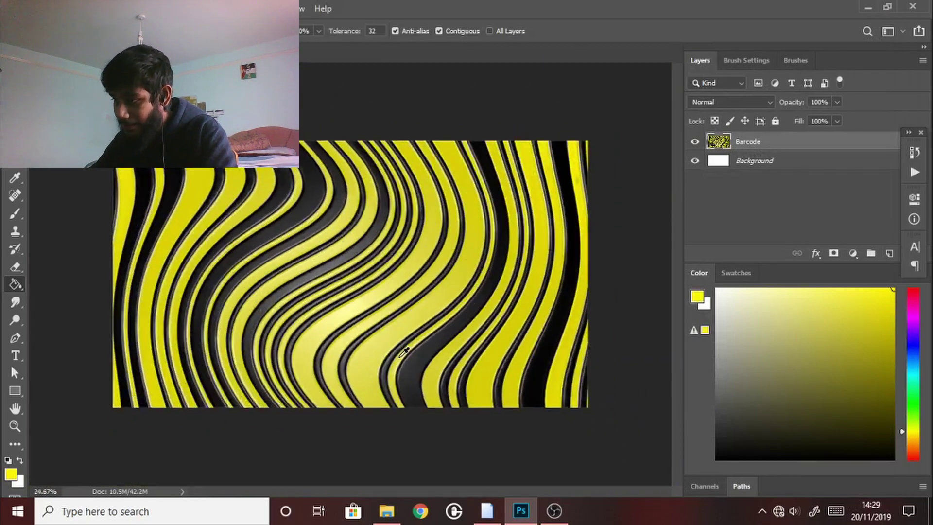
scroll(440, 383, "up", 3)
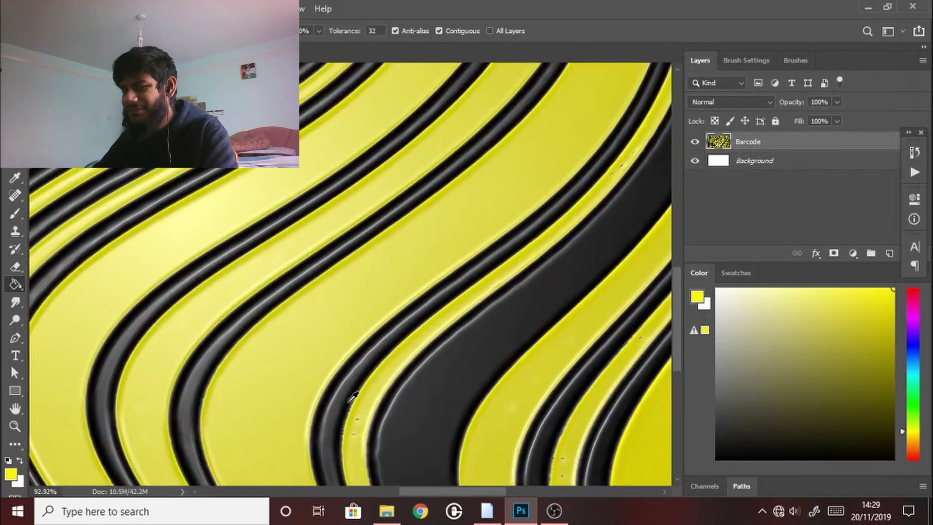
scroll(423, 374, "down", 6)
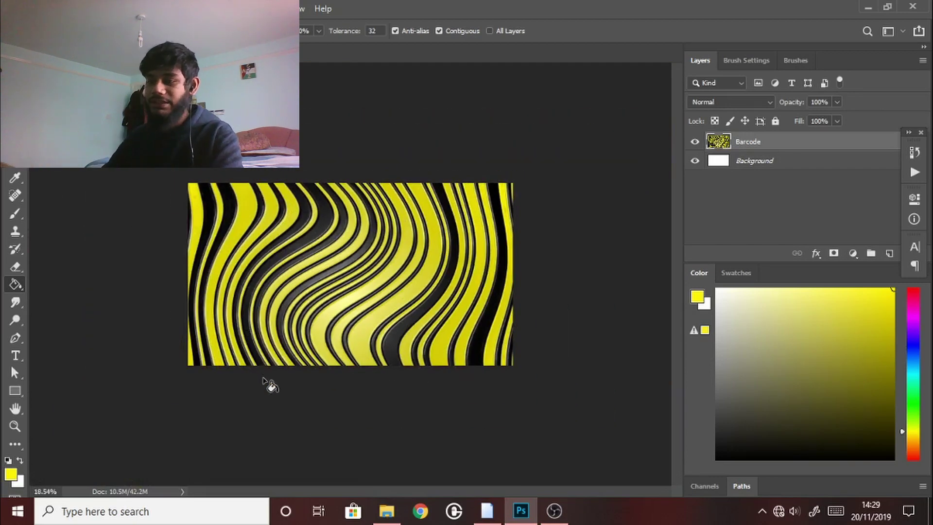
key("super+d")
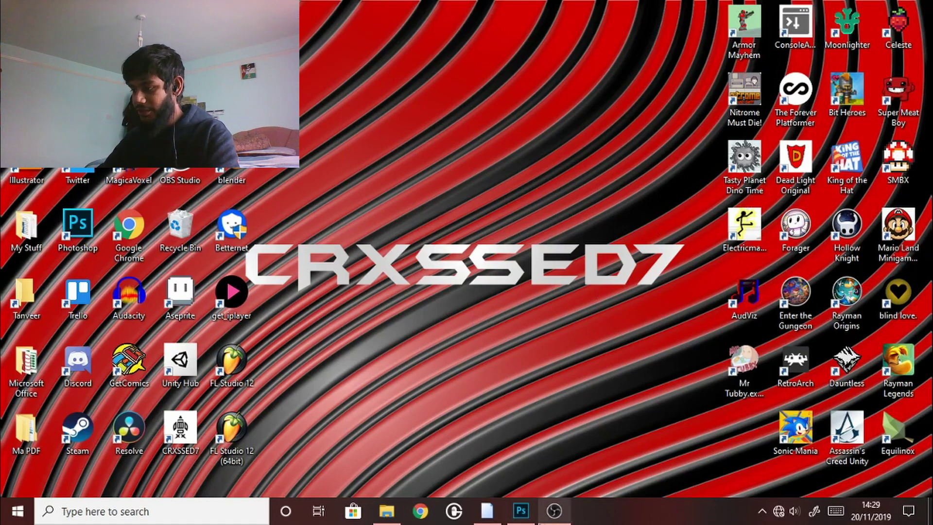
left_click(521, 511)
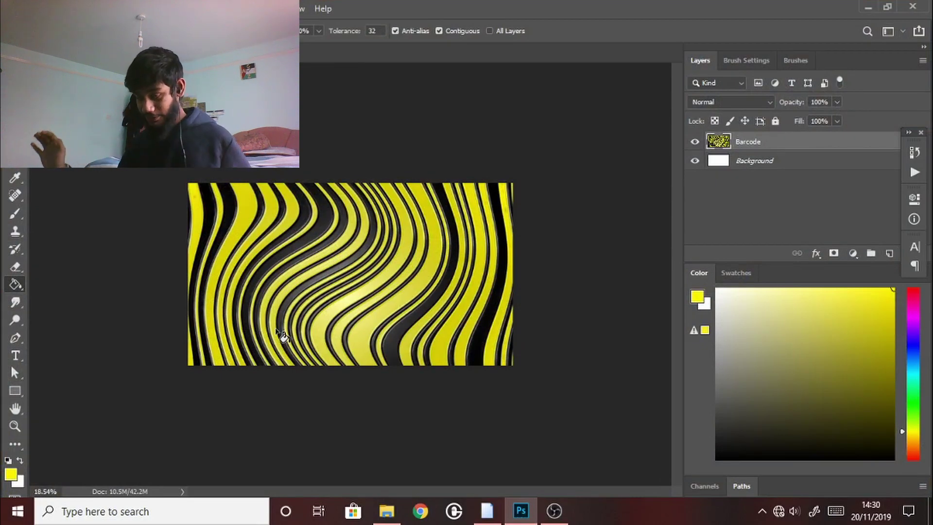
key("ctrl+plus")
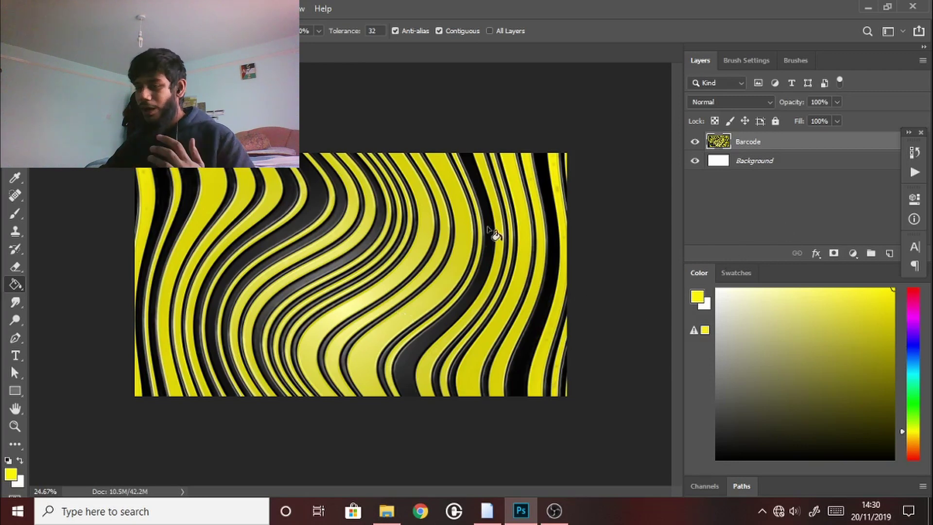
Add the white text "CRXSSED7" over the stripes and scale it to about 68%, centred horizontally on the canvas.
left_click(15, 356)
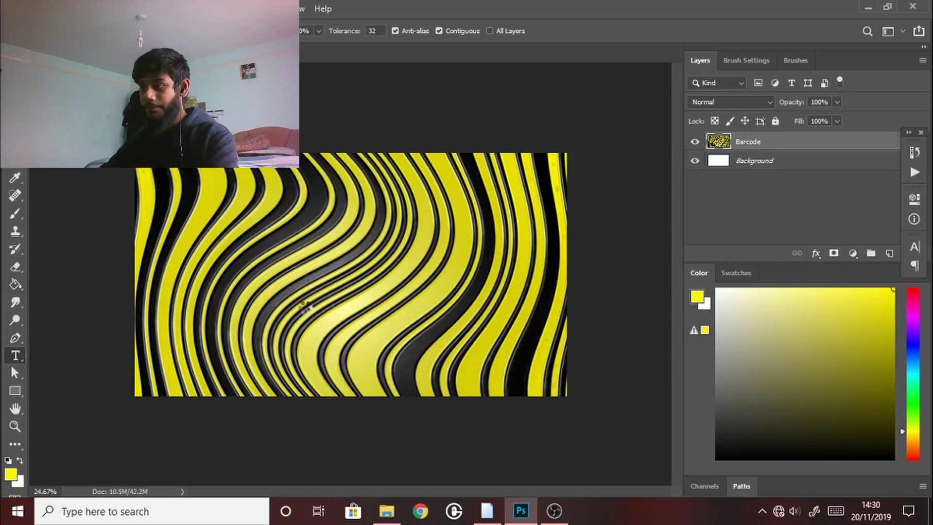
left_click(364, 340)
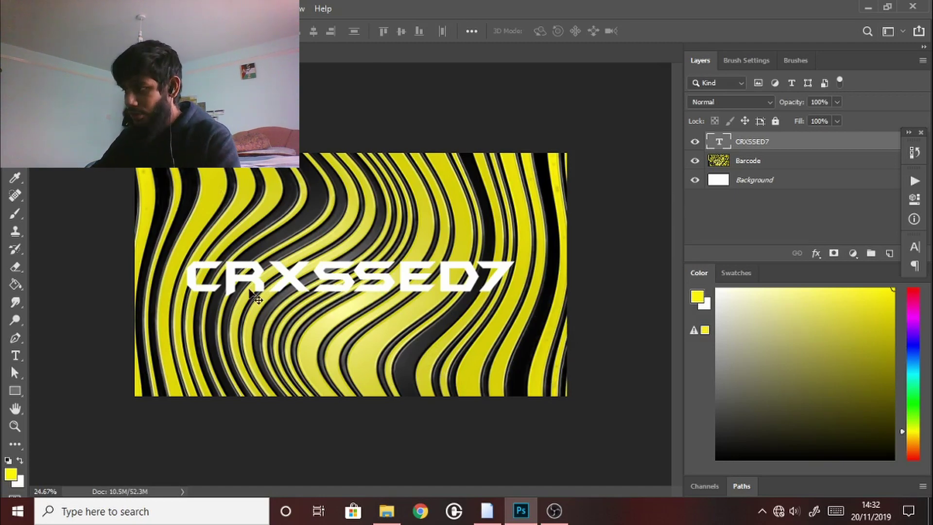
key("ctrl+t")
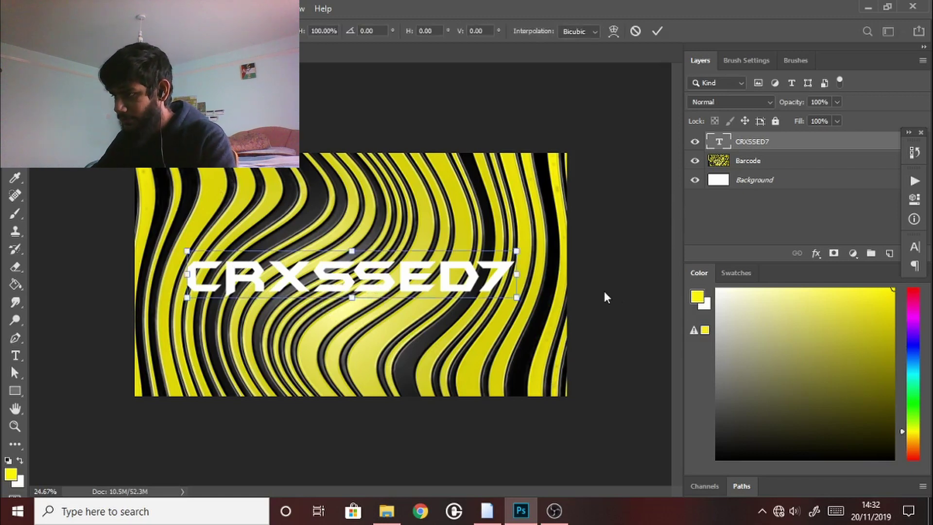
left_click_drag(517, 250, 411, 265)
left_click_drag(343, 278, 388, 274)
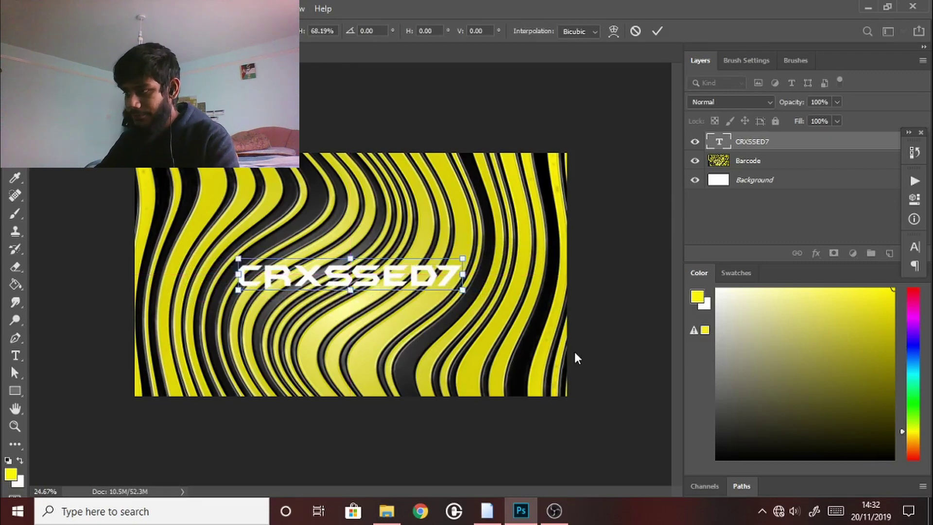
key("Return")
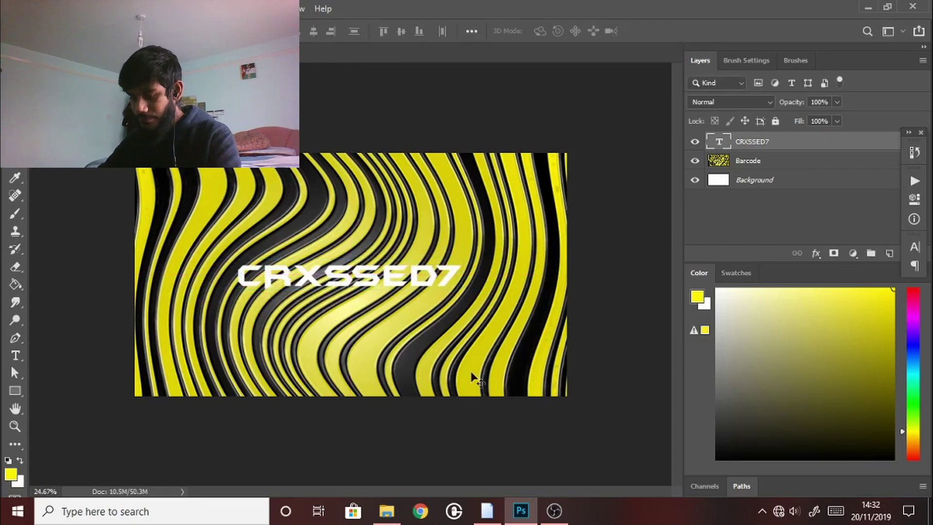
Open the CRXSSED7 text layer in the Filter Gallery, rasterizing the type layer.
key("ctrl+plus")
scroll(311, 270, "up", 3)
scroll(306, 280, "down", 2)
scroll(304, 284, "up", 1)
scroll(301, 287, "down", 1)
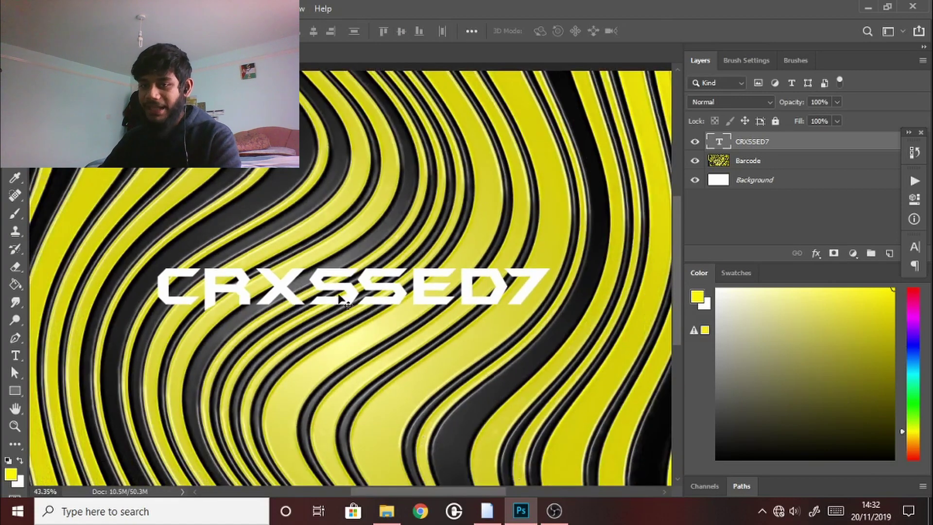
left_click(209, 9)
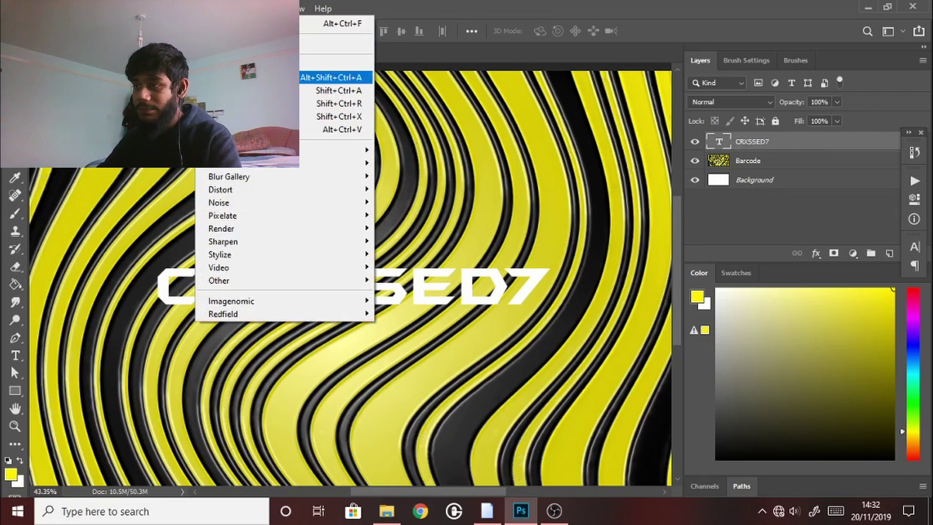
left_click(272, 77)
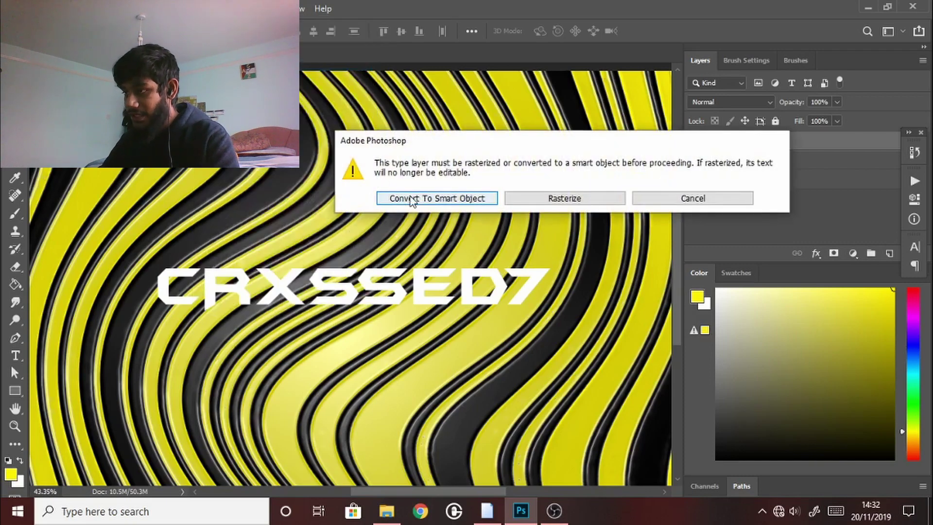
left_click(559, 200)
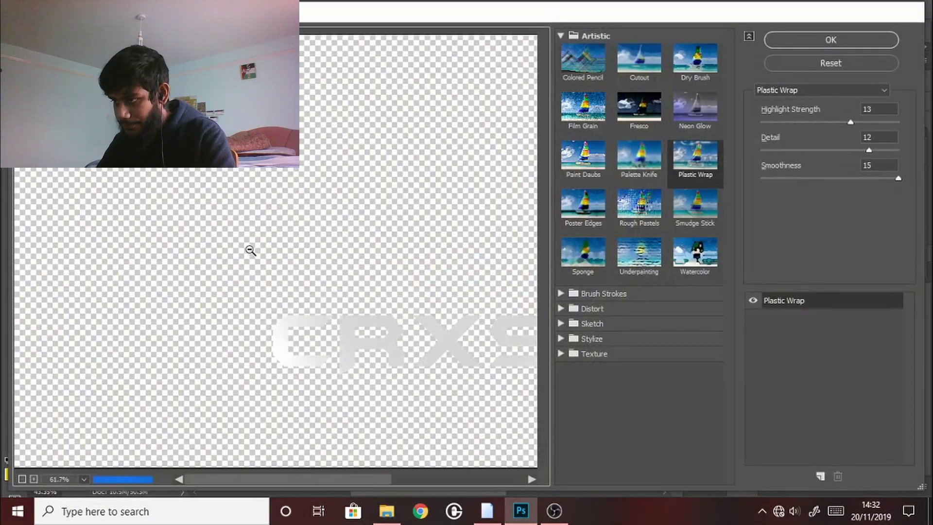
Check the whole text in the preview and apply Plastic Wrap with Highlight Strength 13, Detail 12 and Smoothness 15 to the CRXSSED7 layer.
left_click(251, 254, "alt")
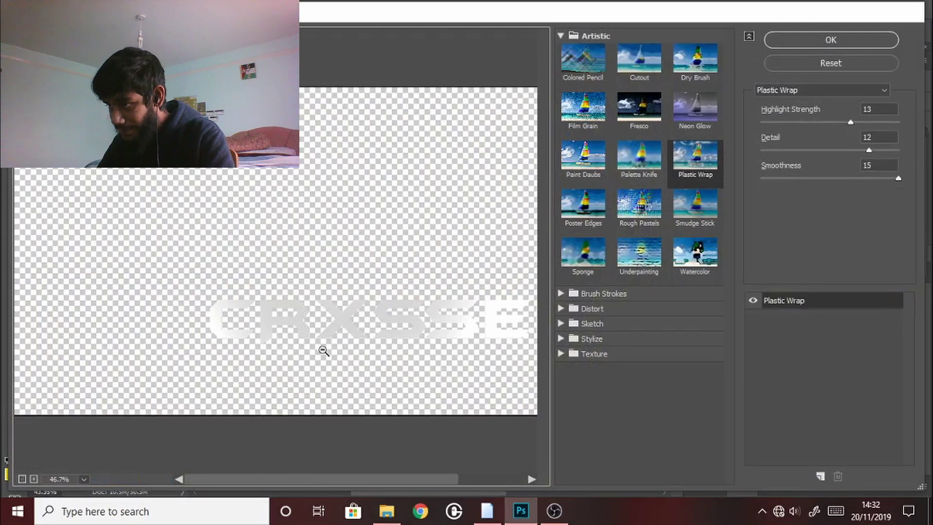
left_click(323, 350, "alt")
scroll(327, 336, "up", 4)
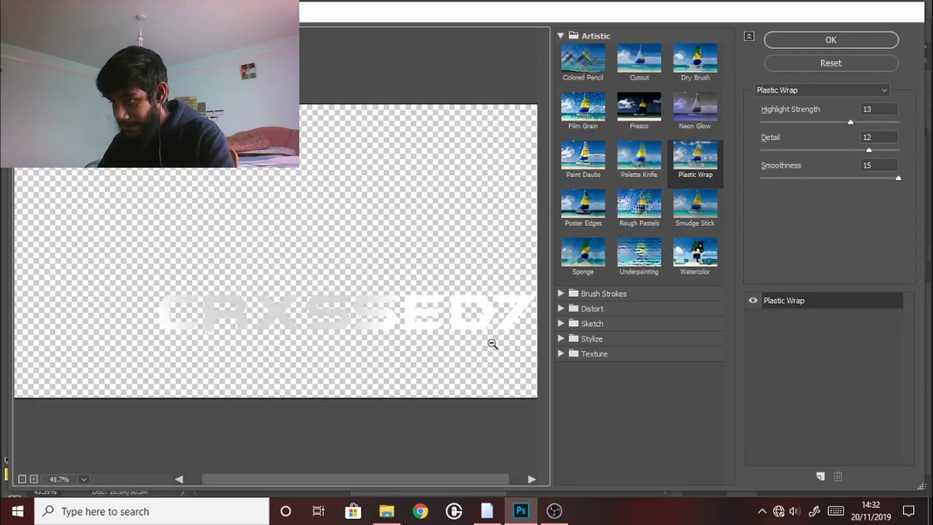
left_click_drag(405, 371, 325, 327)
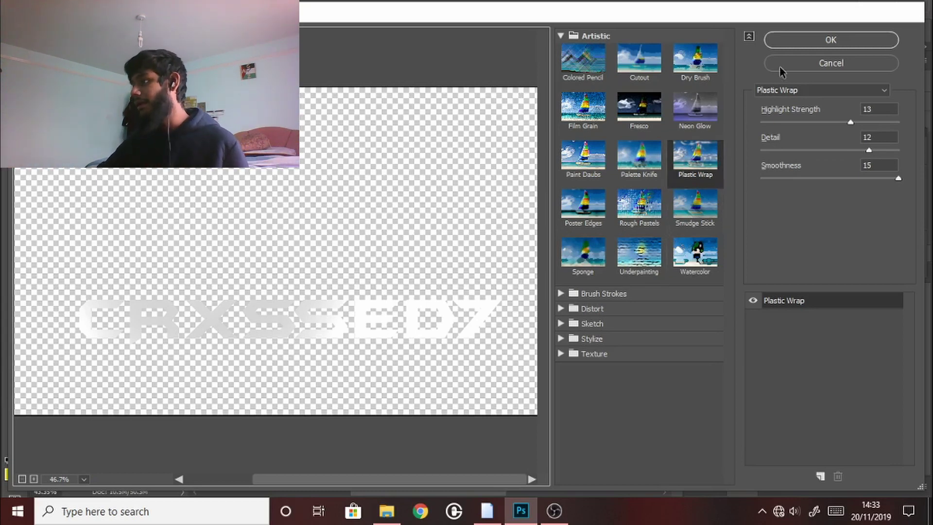
left_click(825, 41)
Examine the shading of the CRXSSED7 lettering up close and against the whole striped wallpaper.
scroll(253, 289, "up", 4)
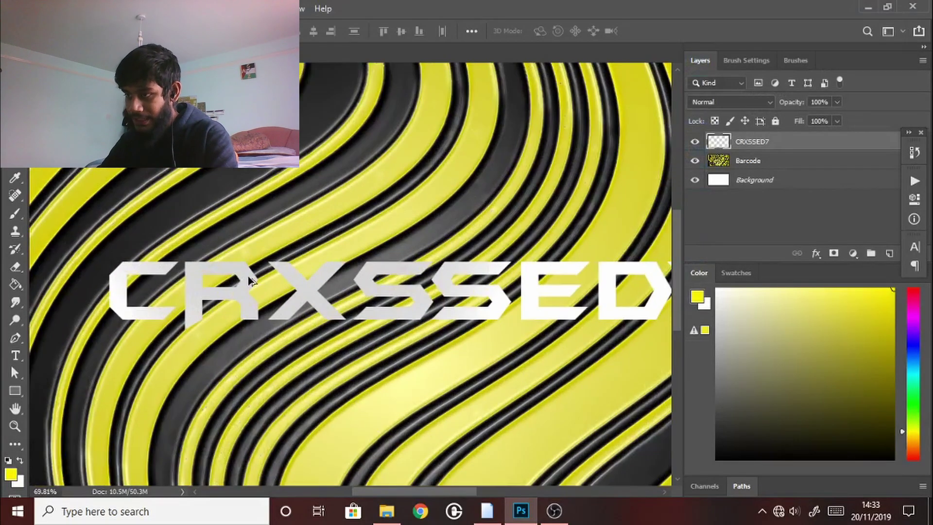
scroll(258, 241, "down", 4)
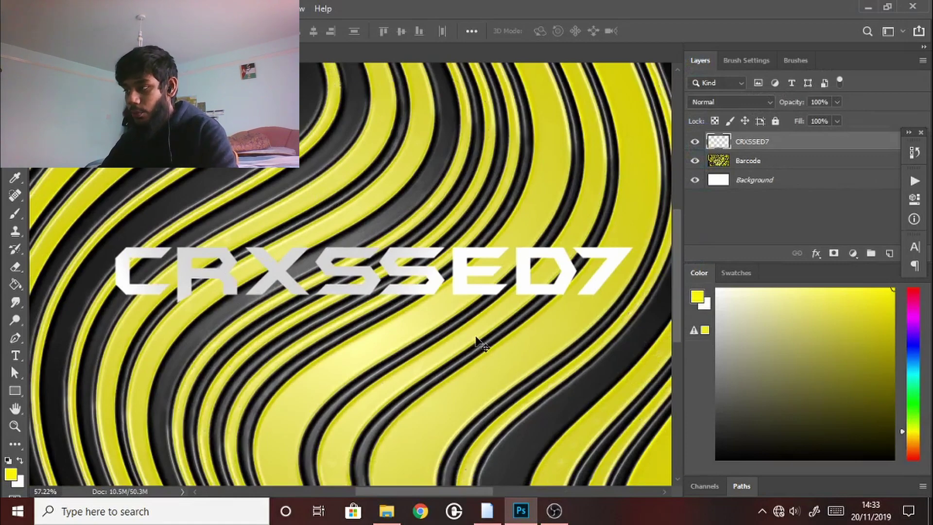
scroll(362, 306, "down", 2)
scroll(362, 306, "down", 2)
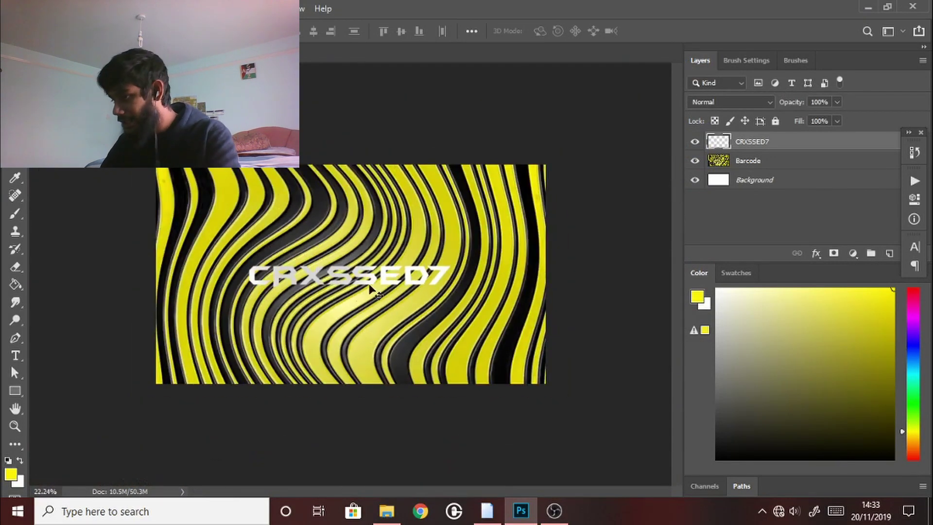
scroll(321, 276, "down", 1)
scroll(362, 299, "down", 1)
scroll(362, 313, "up", 1)
scroll(362, 333, "up", 3)
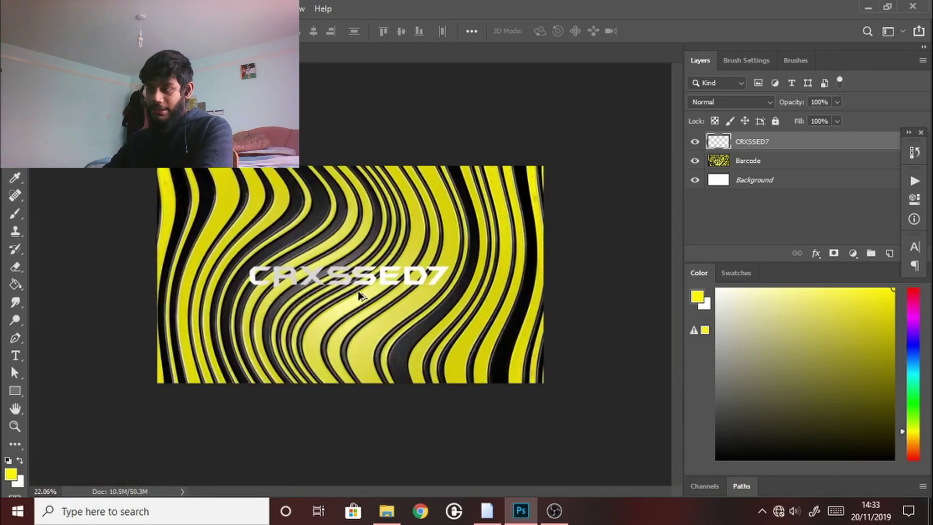
scroll(358, 302, "down", 2)
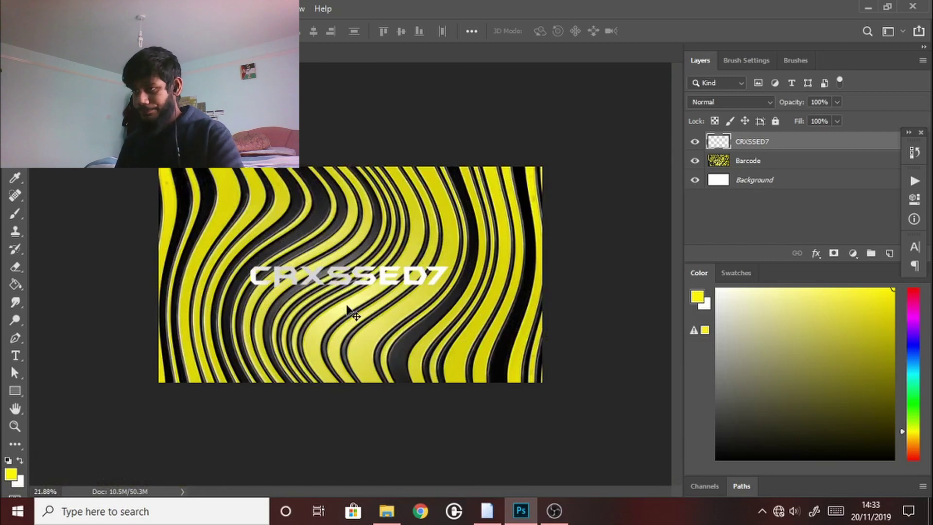